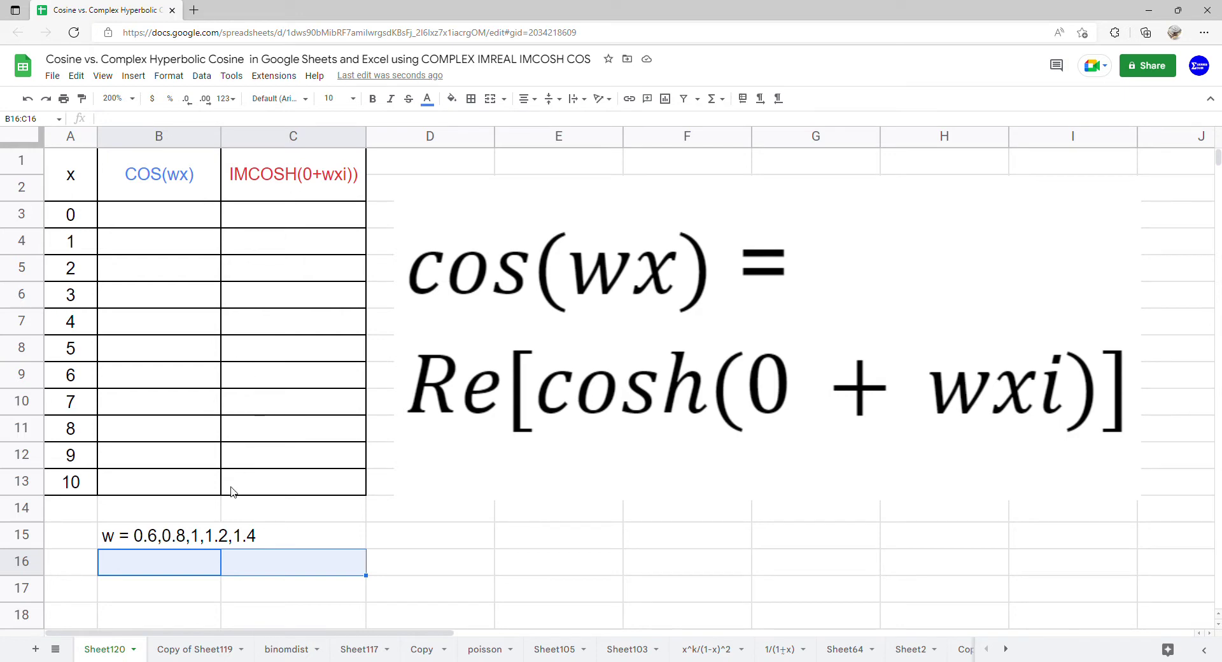
Add data validation to B16:C16 with a dropdown list of the items 0.6,0.8,1,1.2,1.4
click(202, 76)
click(264, 316)
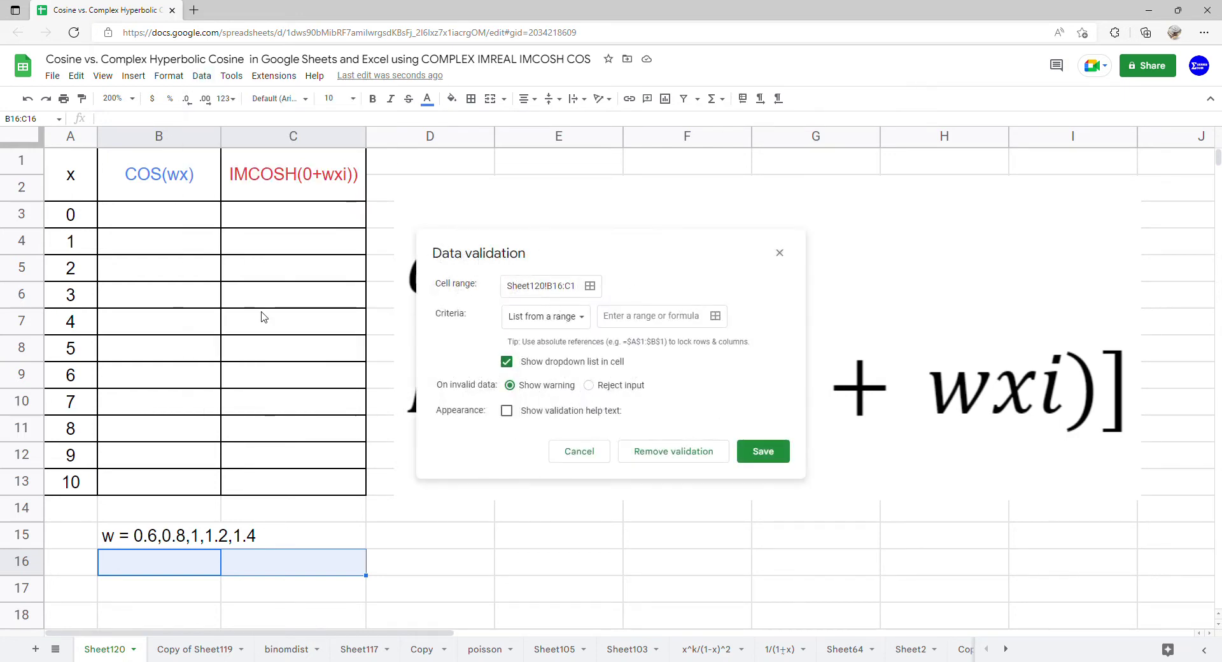
click(580, 317)
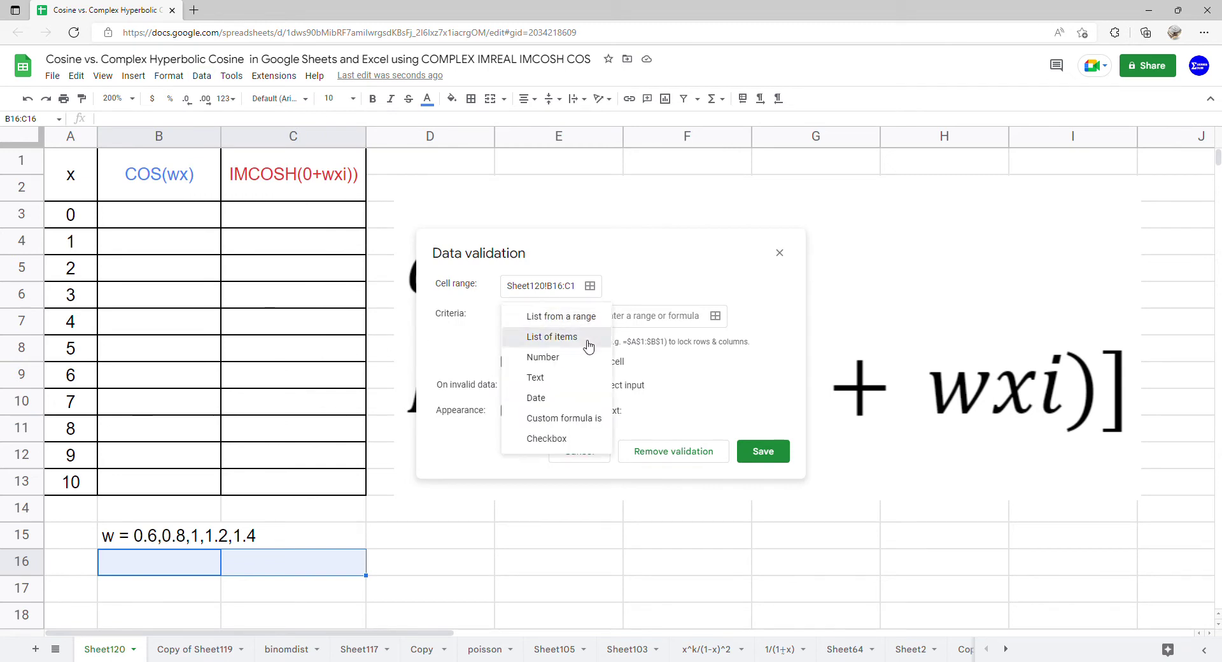
click(583, 334)
click(637, 327)
text(0.6,0.8,1,1.2,1.4)
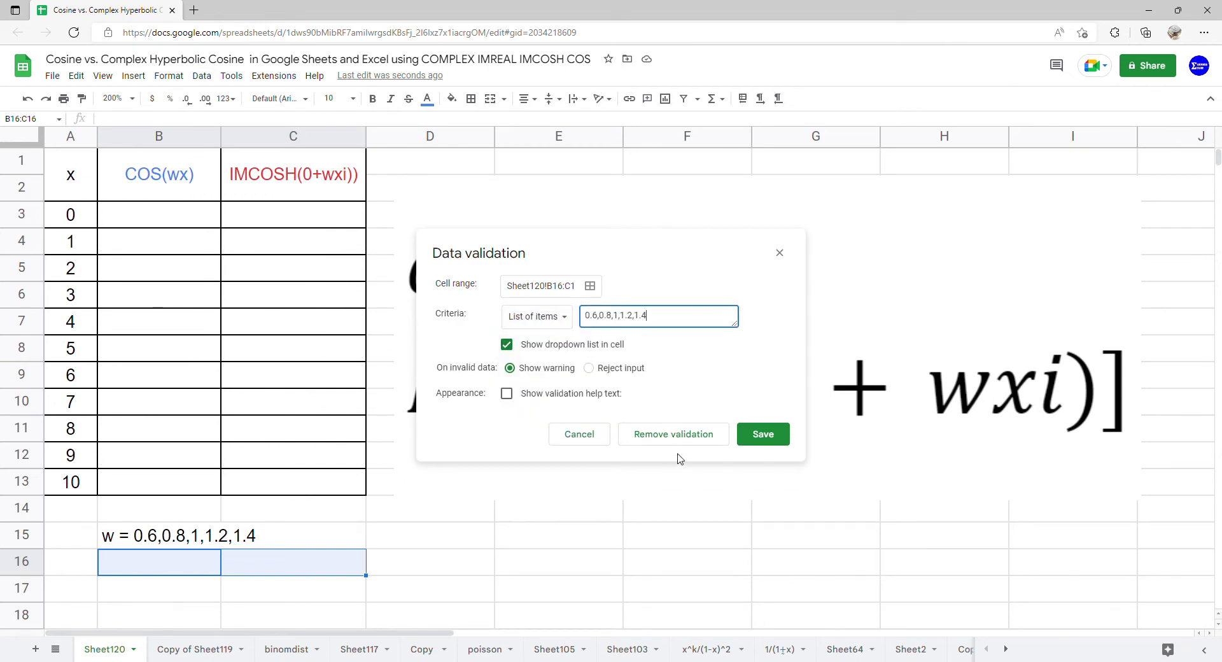
click(764, 434)
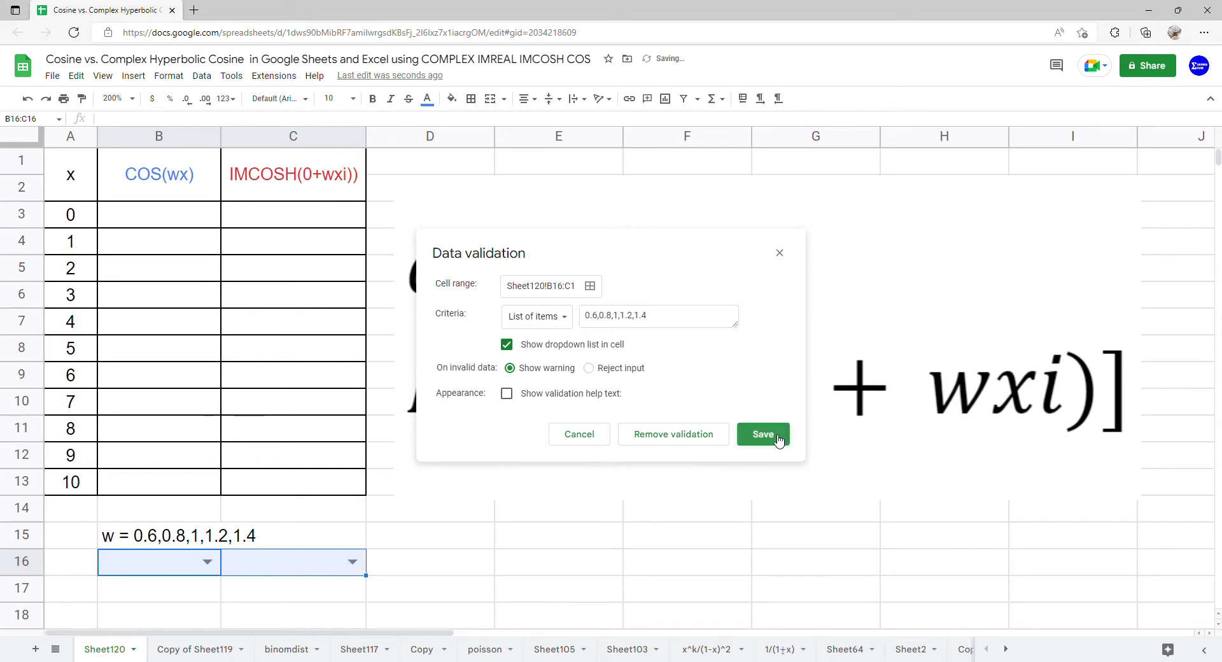
Choose 0.6 from the dropdown lists in both B16 and C16
click(214, 567)
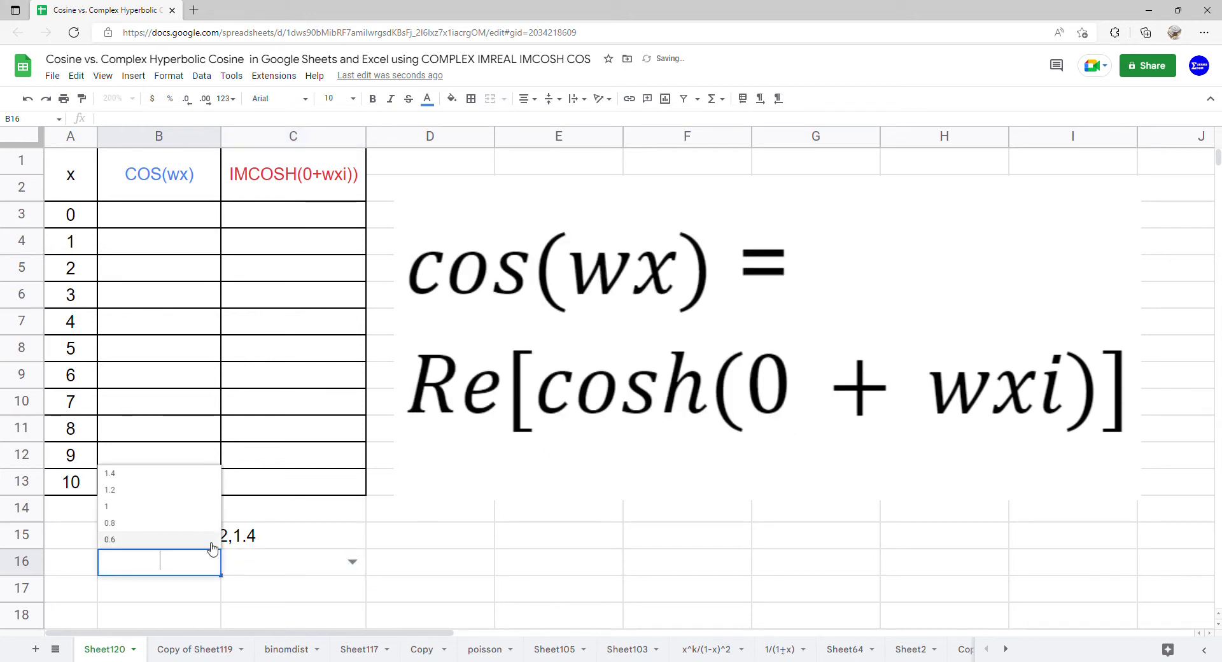
click(211, 544)
click(352, 562)
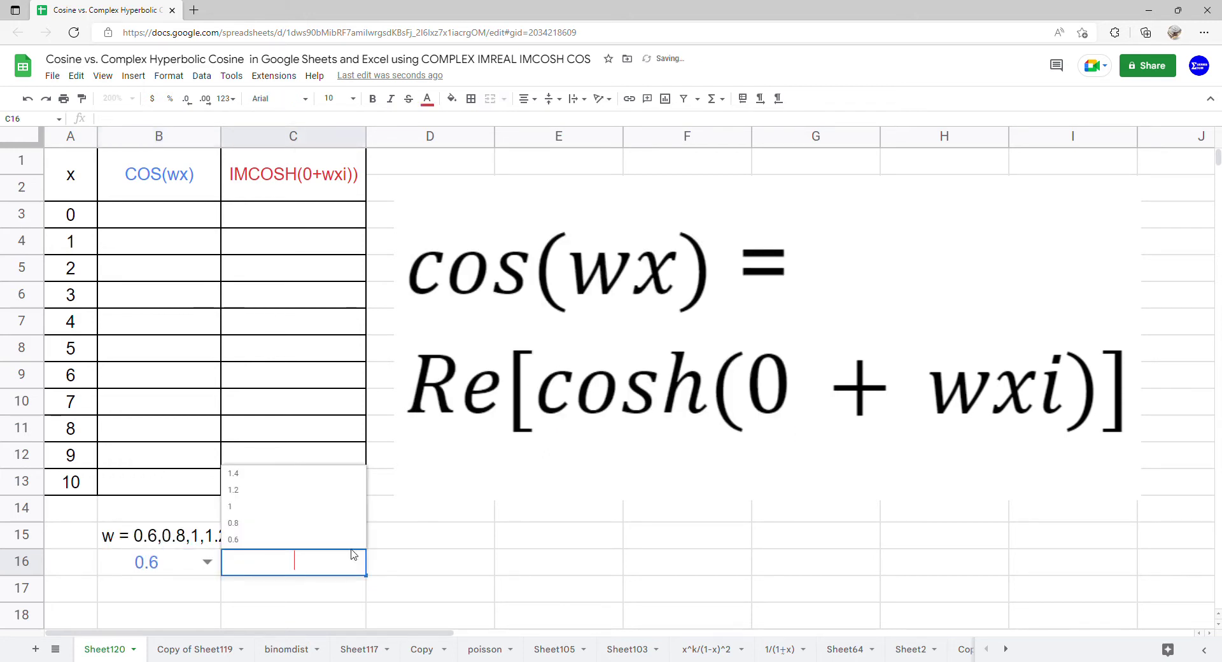
click(346, 544)
Enter =ARRAYFORMULA(COS(B16*A3:A13)) in B3 to fill the COS(wx) column
click(172, 229)
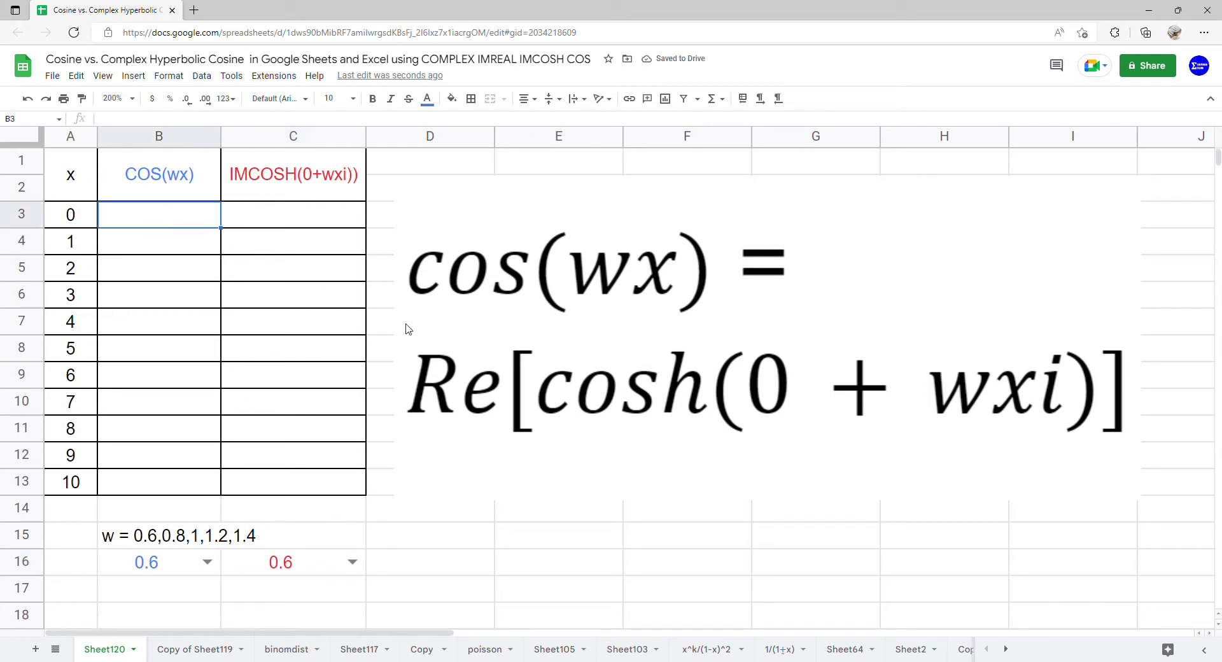
text(=ARRAYFORMULA()
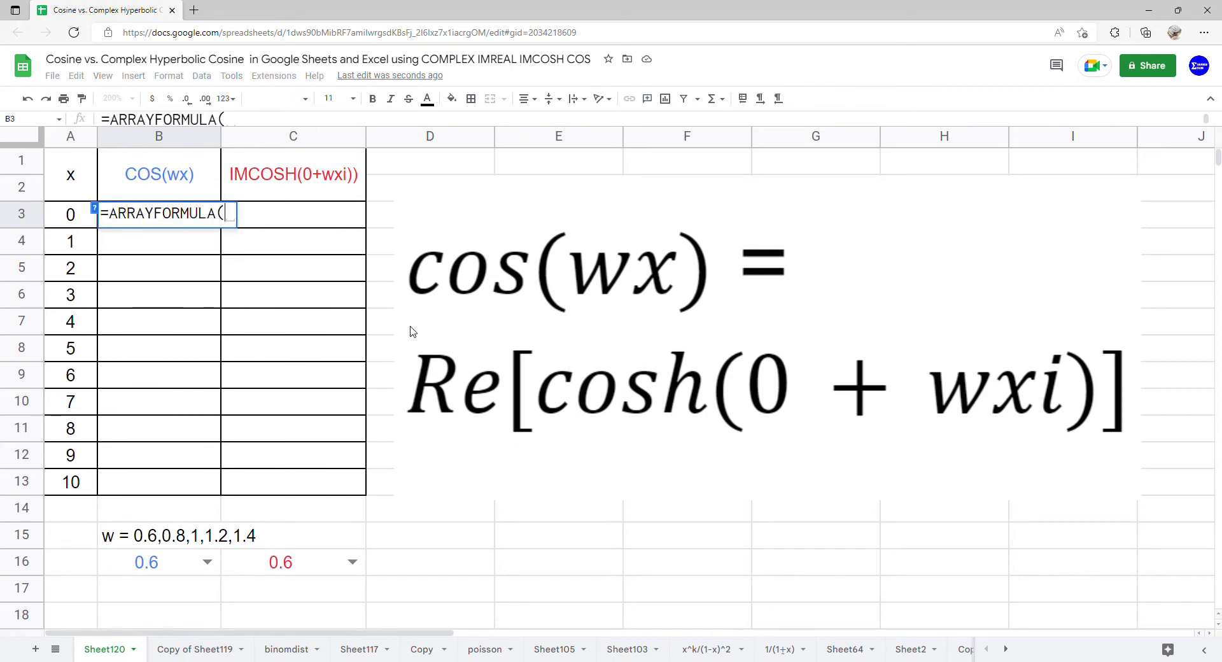
text(COS()
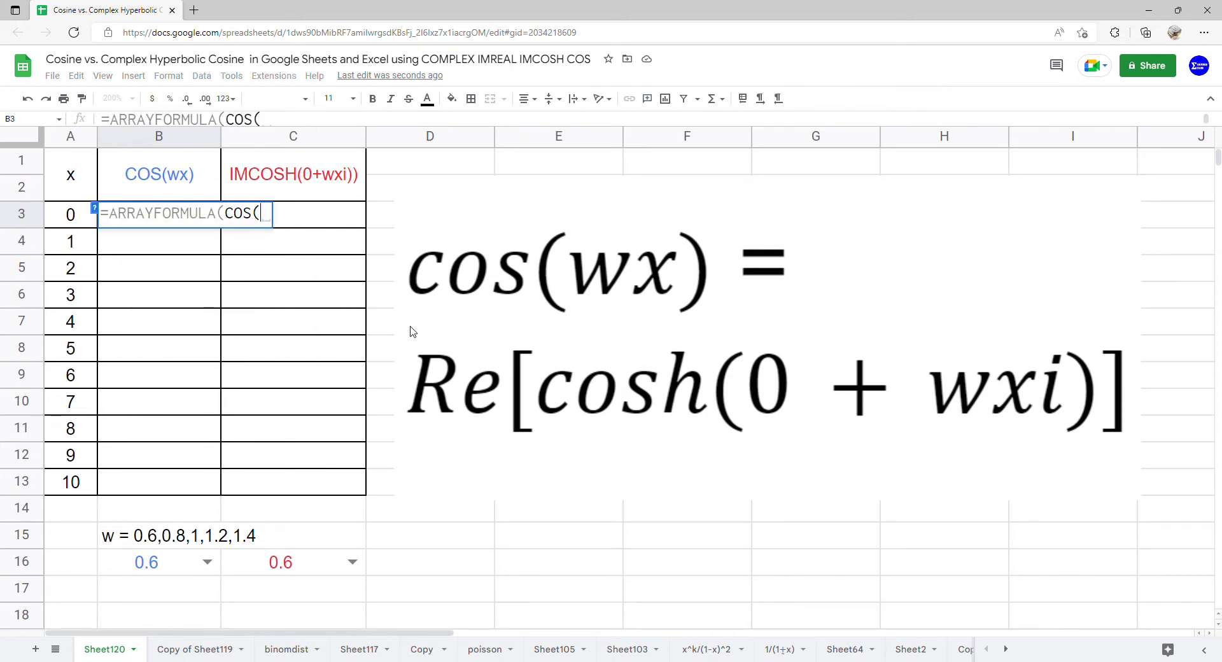
click(171, 559)
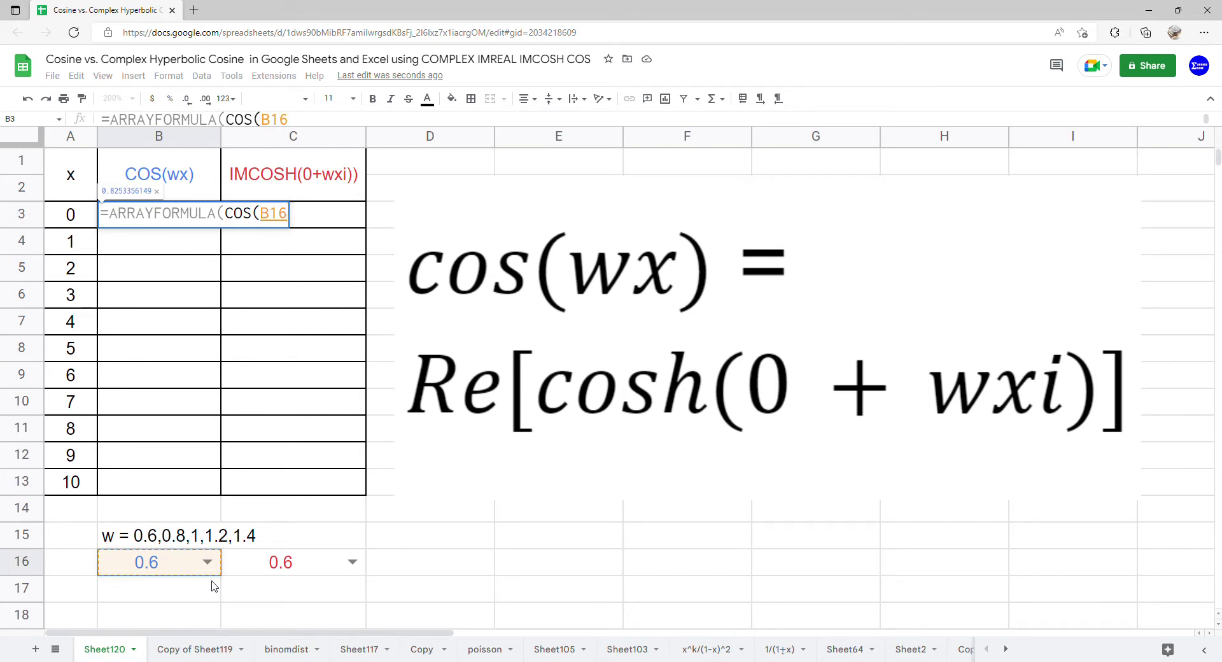
text(*)
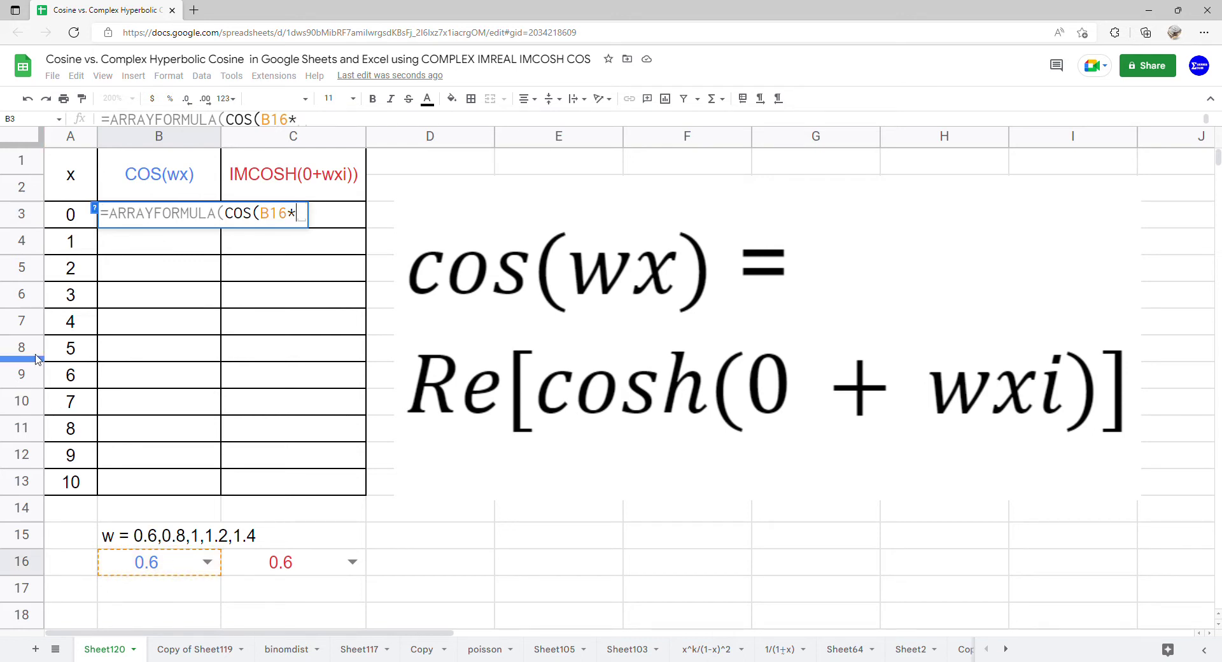
drag(65, 220, 67, 480)
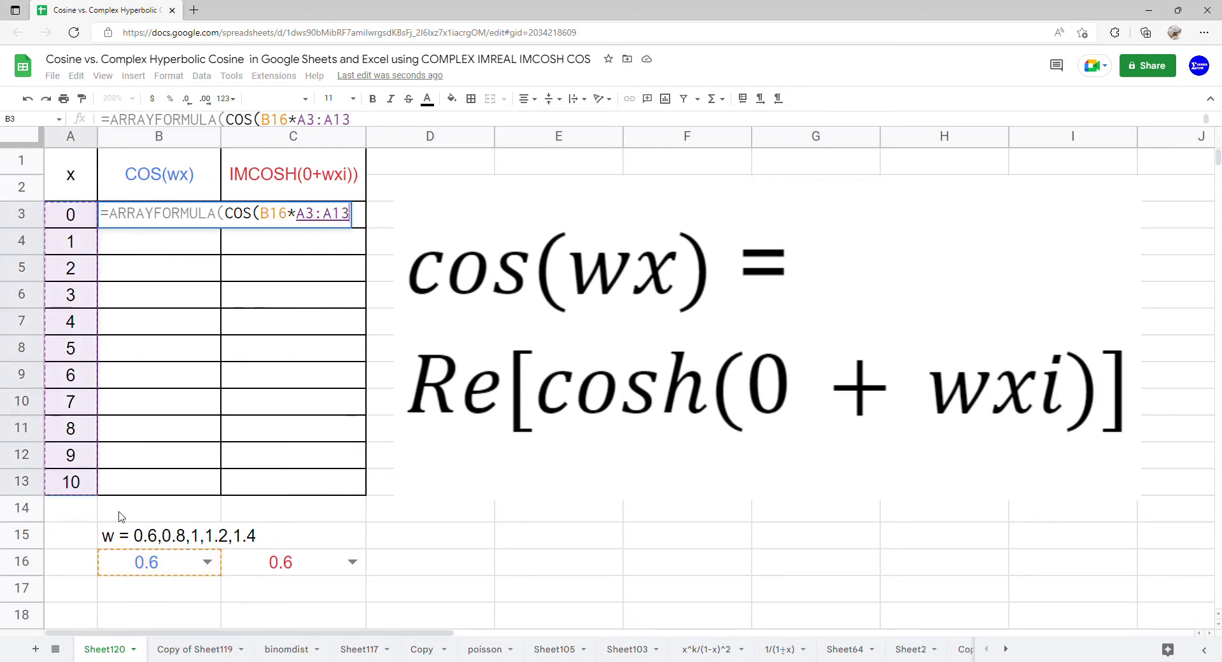
key(Return)
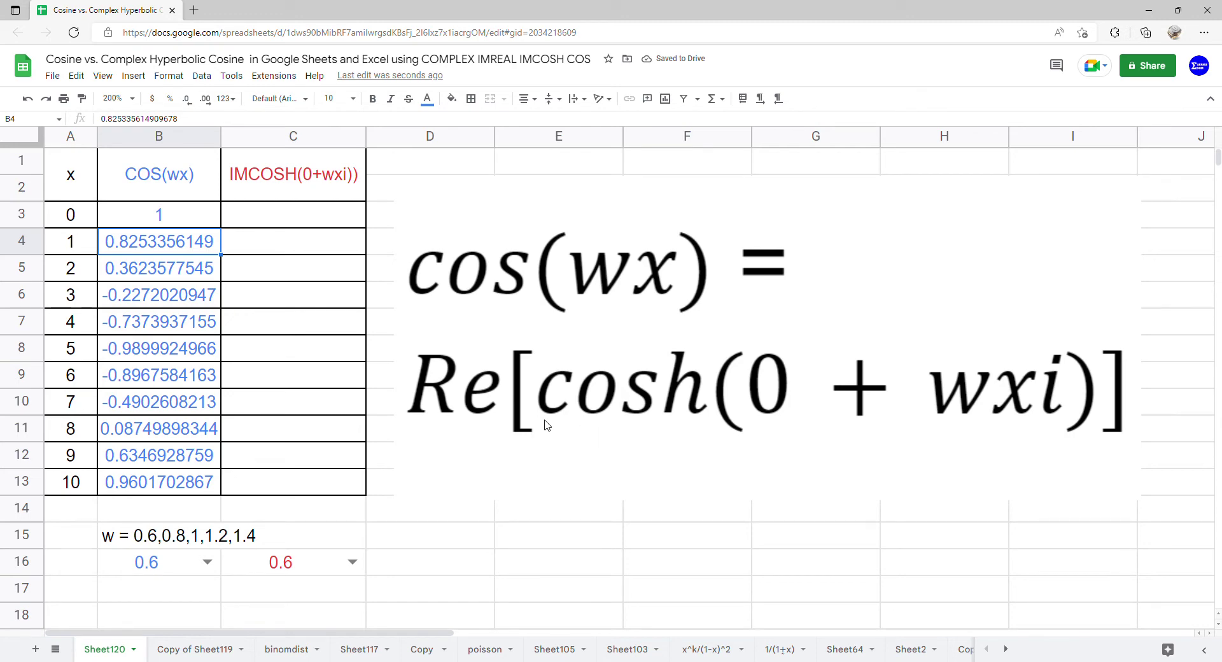
Enter =ARRAYFORMULA(COMPLEX(0,C16*A3:A13)) in C3 to fill the column with the complex numbers 0+wxi
click(312, 225)
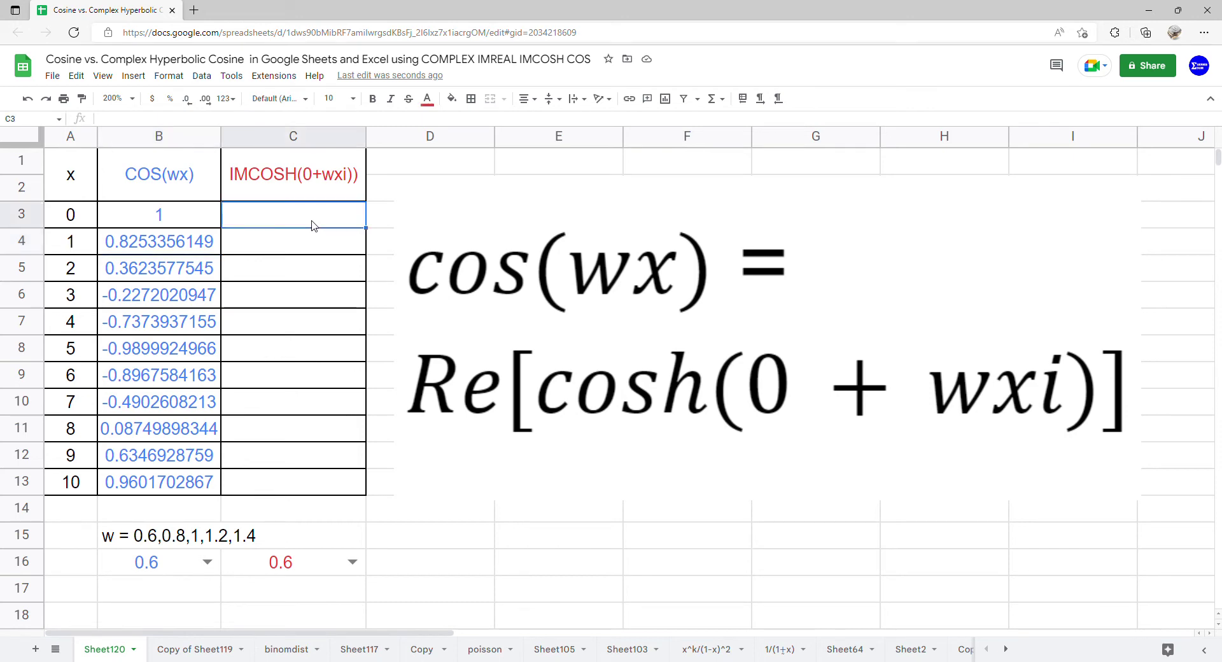
text(=)
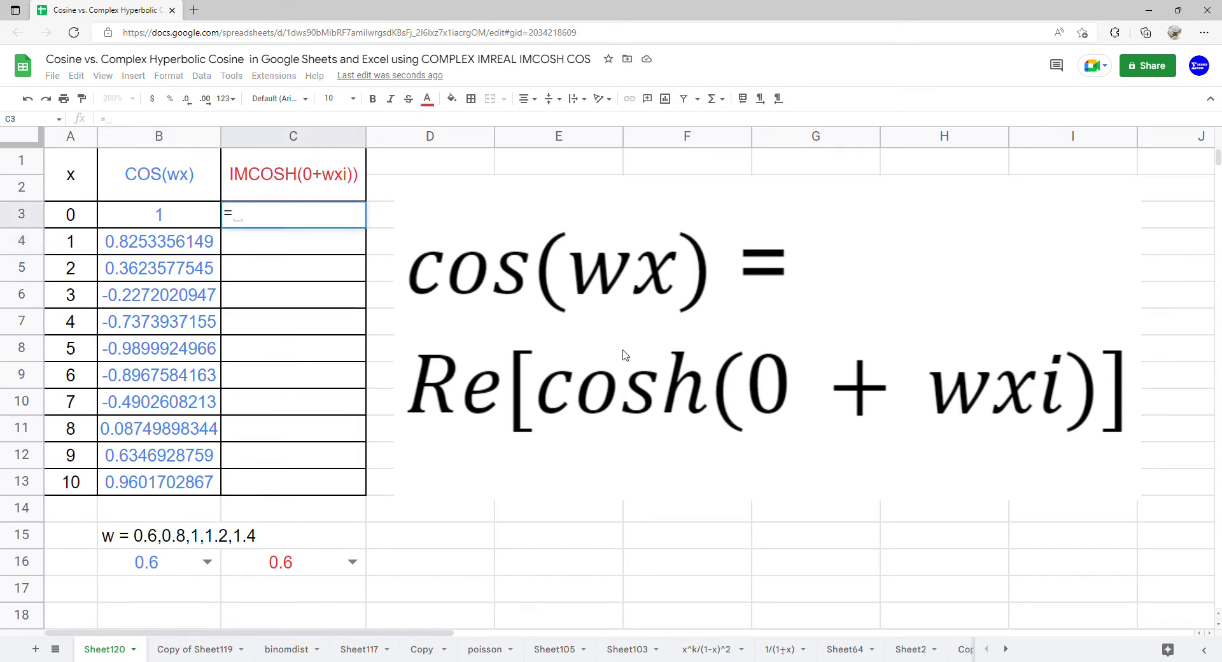
text(arr)
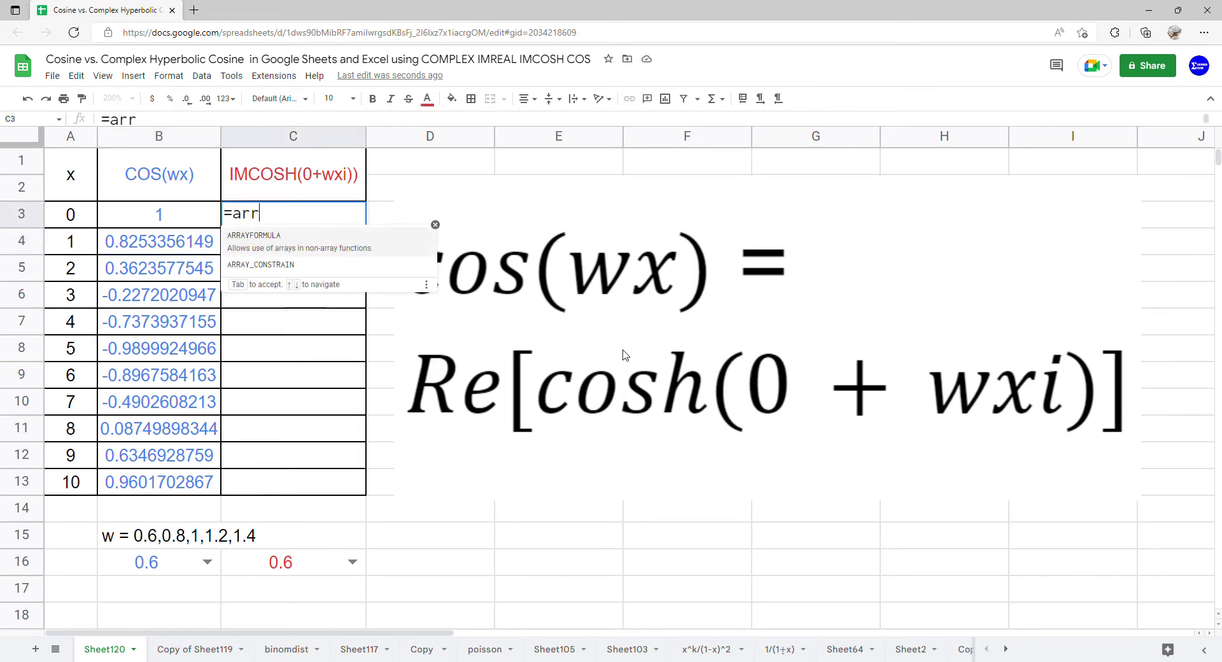
key(Tab)
text(complex)
key(Tab)
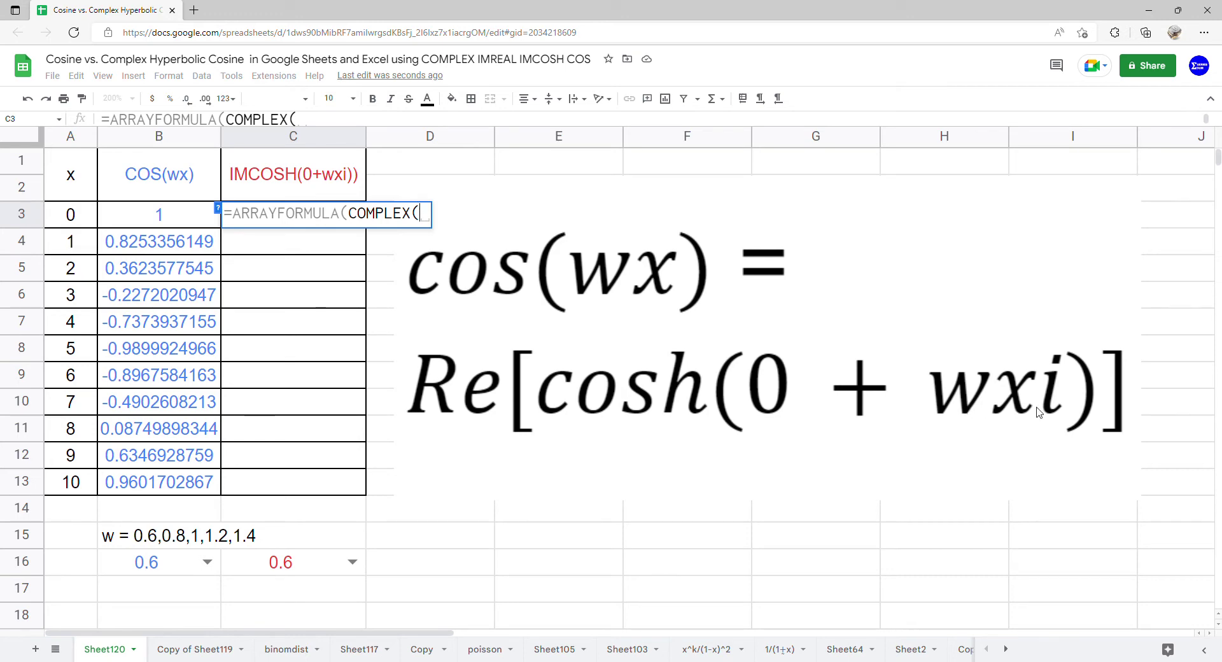
text(0,)
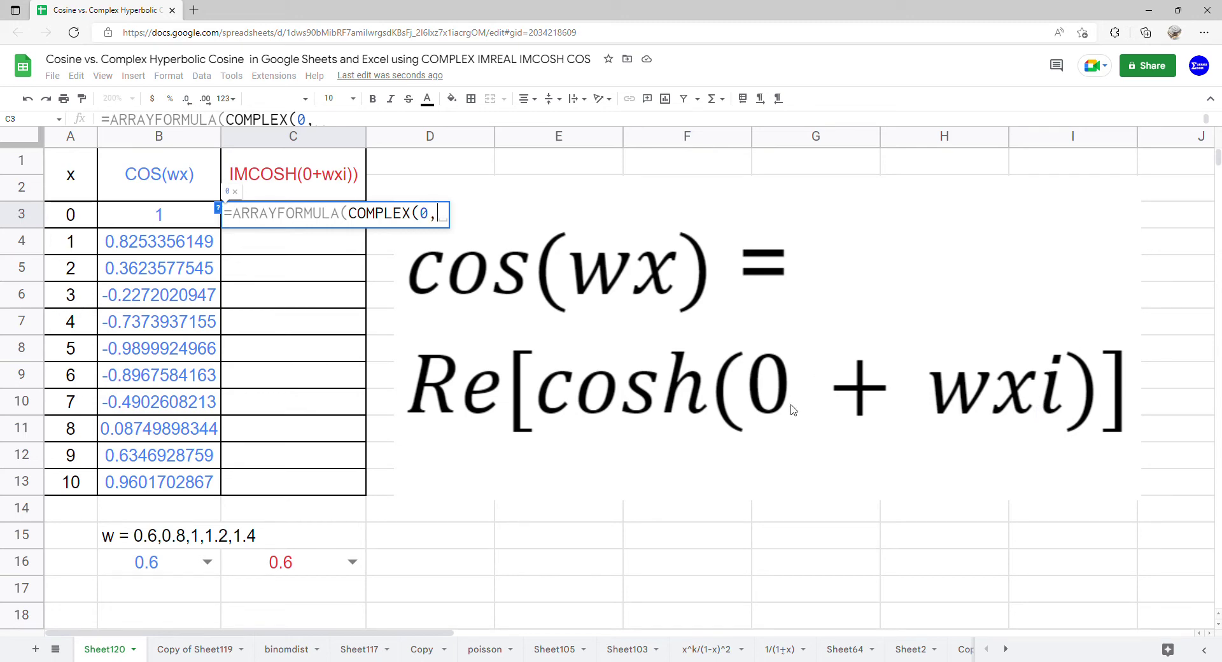
click(304, 568)
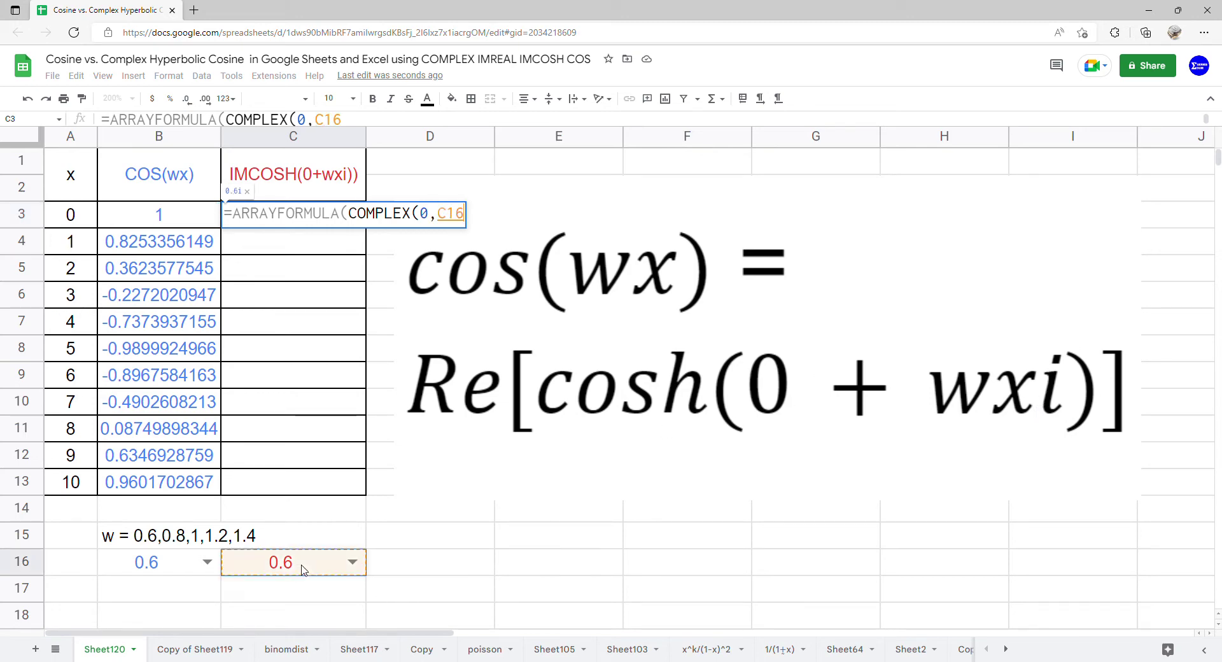
text(*)
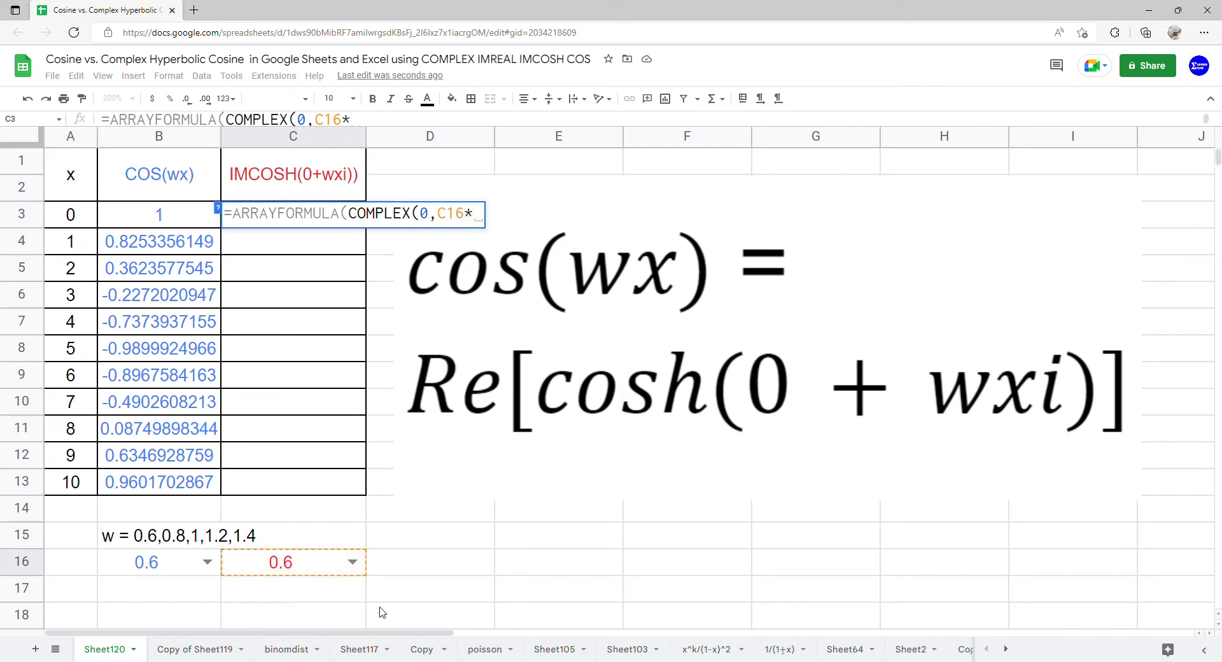
drag(85, 220, 80, 479)
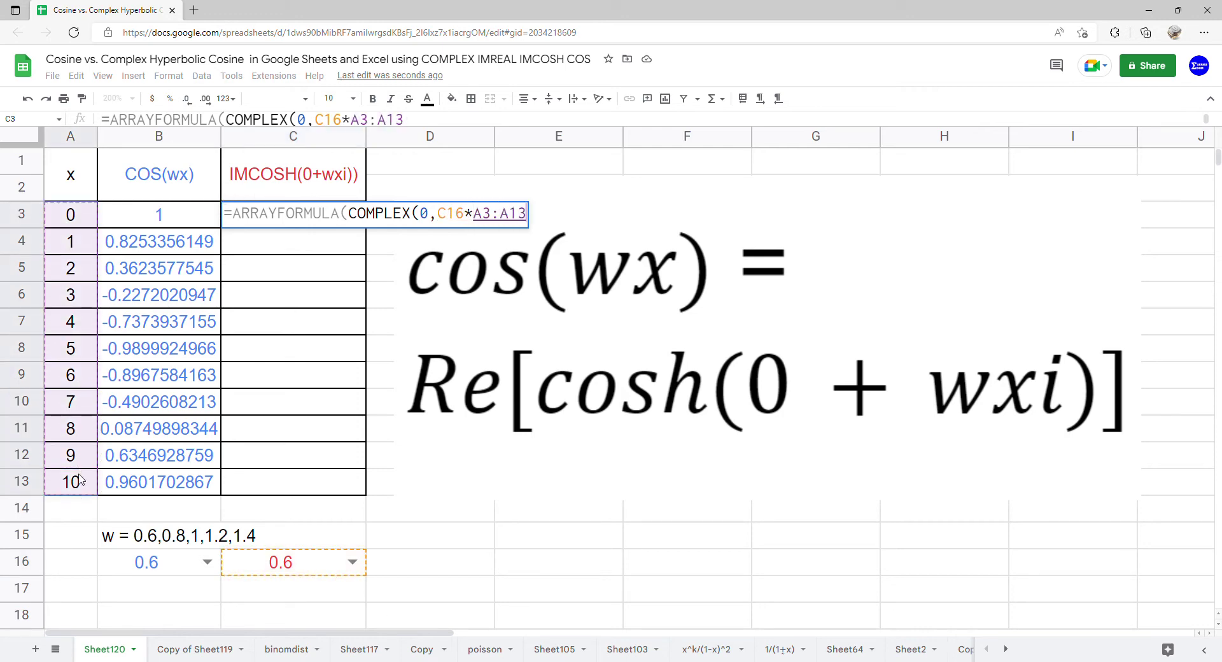
key(Return)
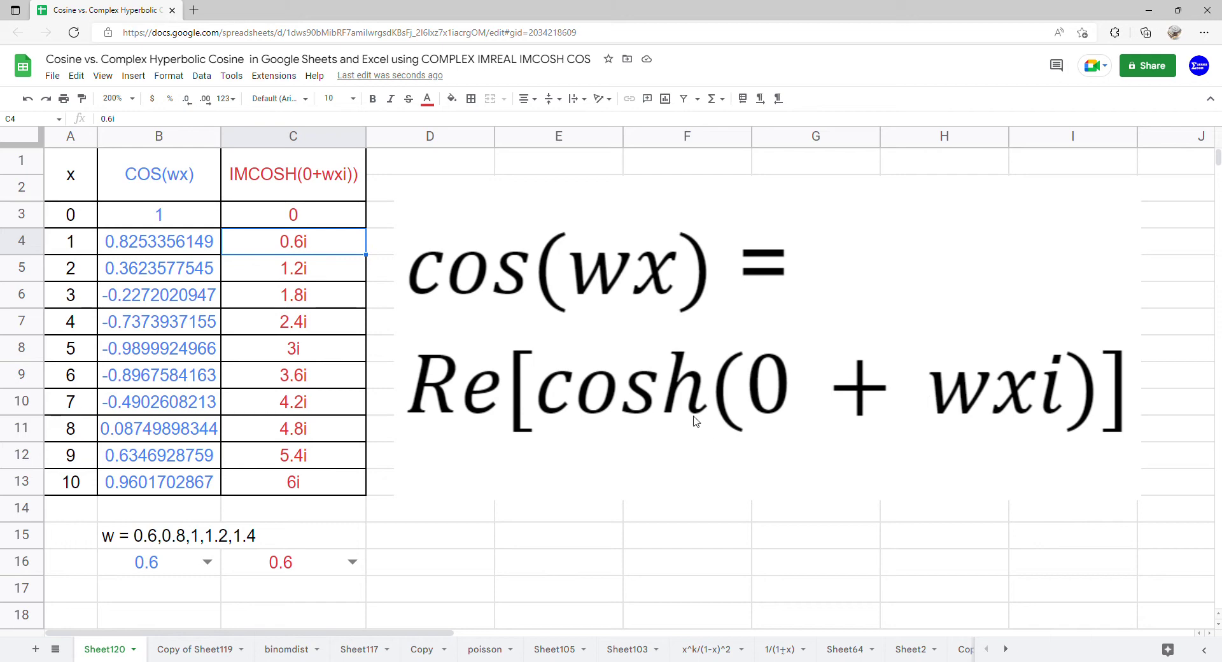
Wrap the COMPLEX part of the C3 formula in IMCOSH, giving =ARRAYFORMULA(IMCOSH(COMPLEX(0,C16*A3:A13)))
double_click(302, 214)
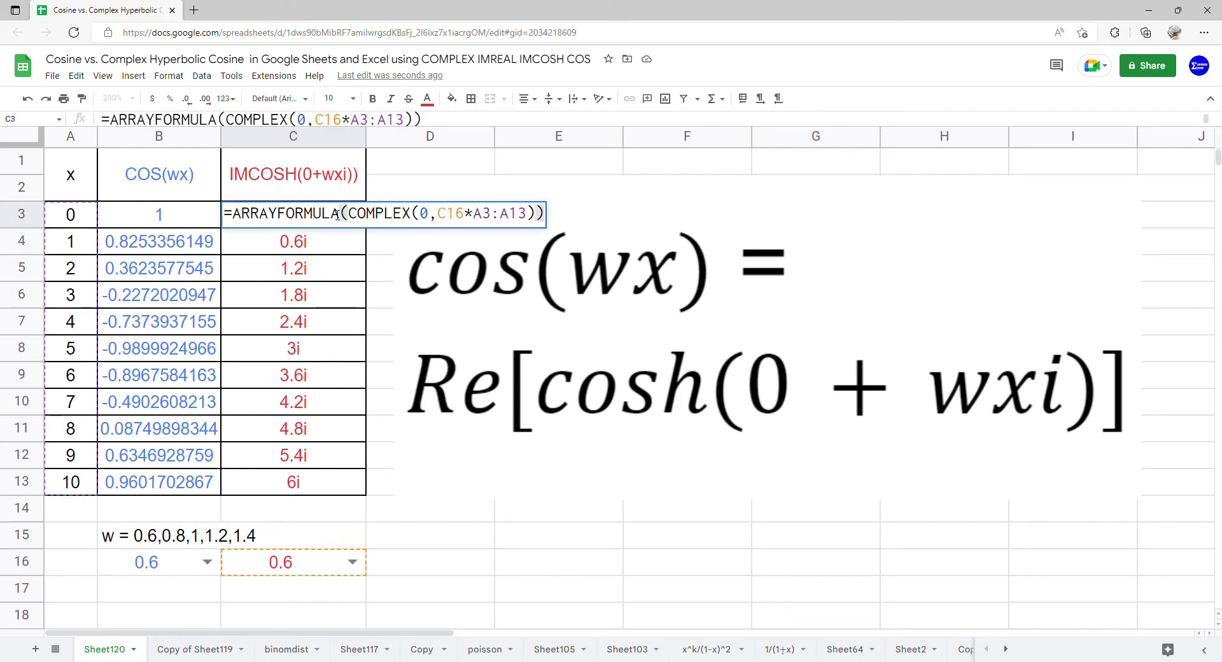
click(346, 215)
text((imco)
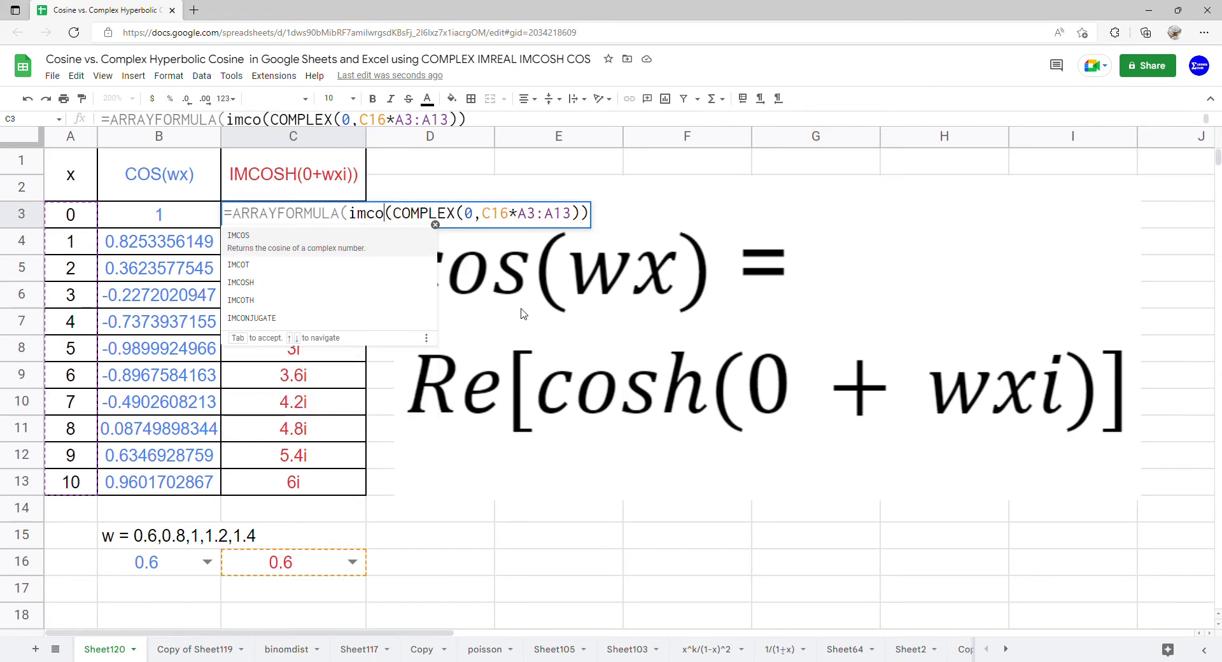
text(sh)
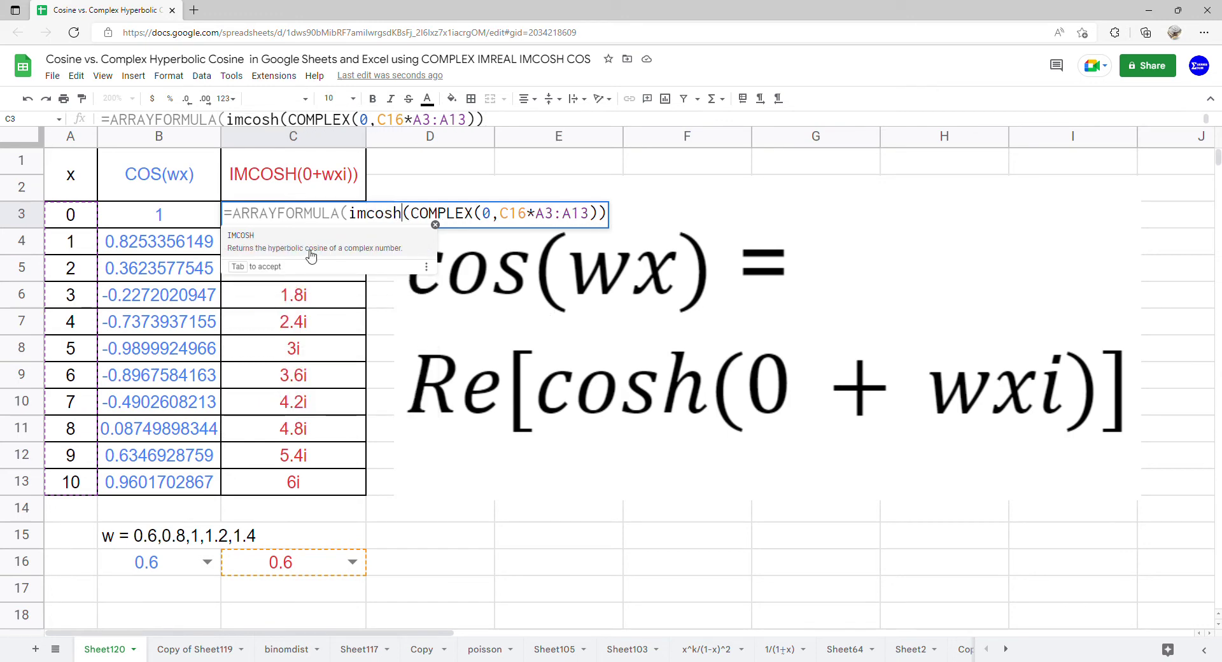
key(Tab)
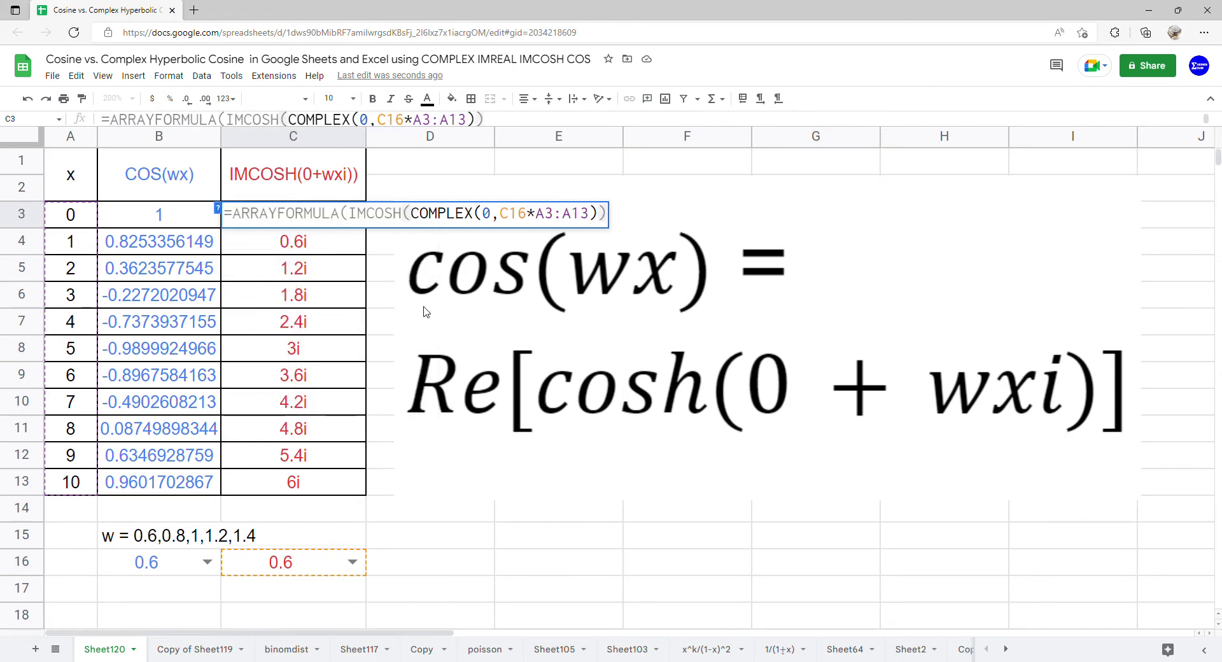
key(Return)
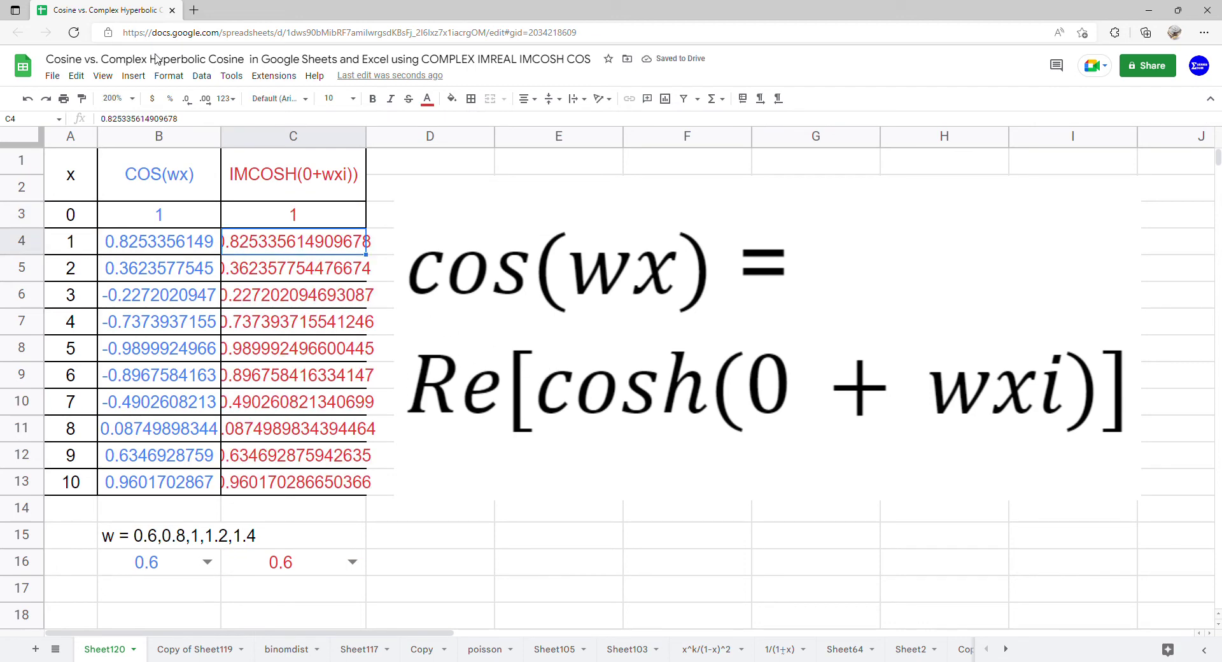
Wrap the IMCOSH part of the C3 formula in IMREAL so the array formula returns only the real parts
double_click(300, 213)
click(342, 212)
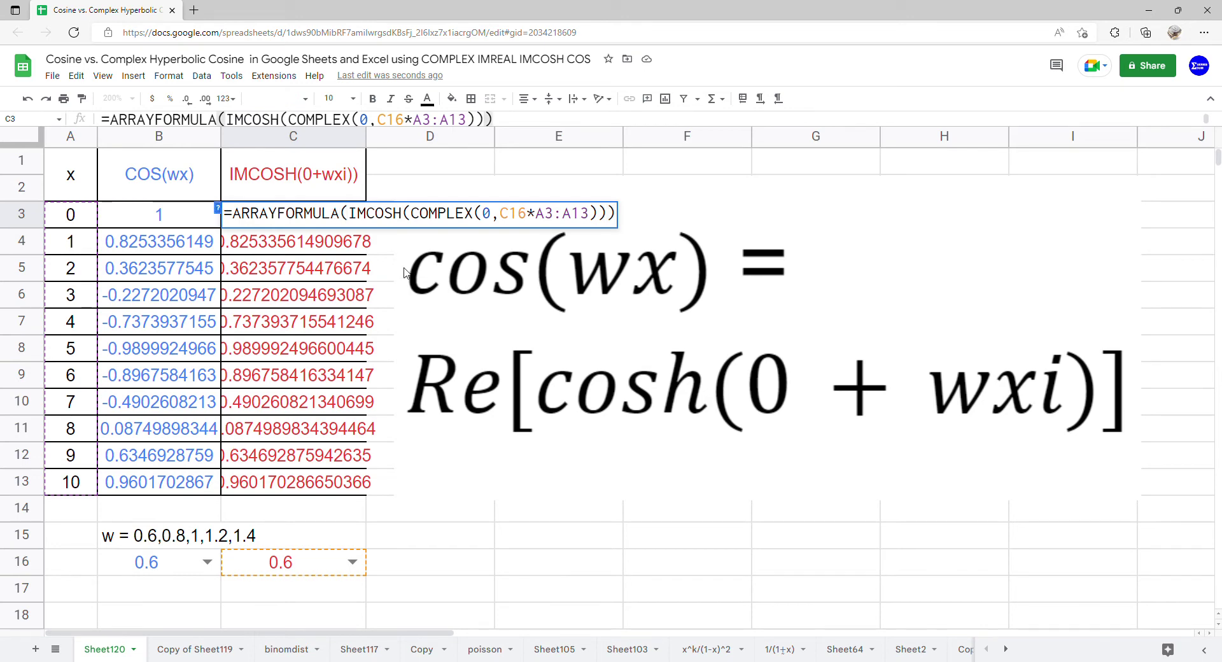
text((imre)
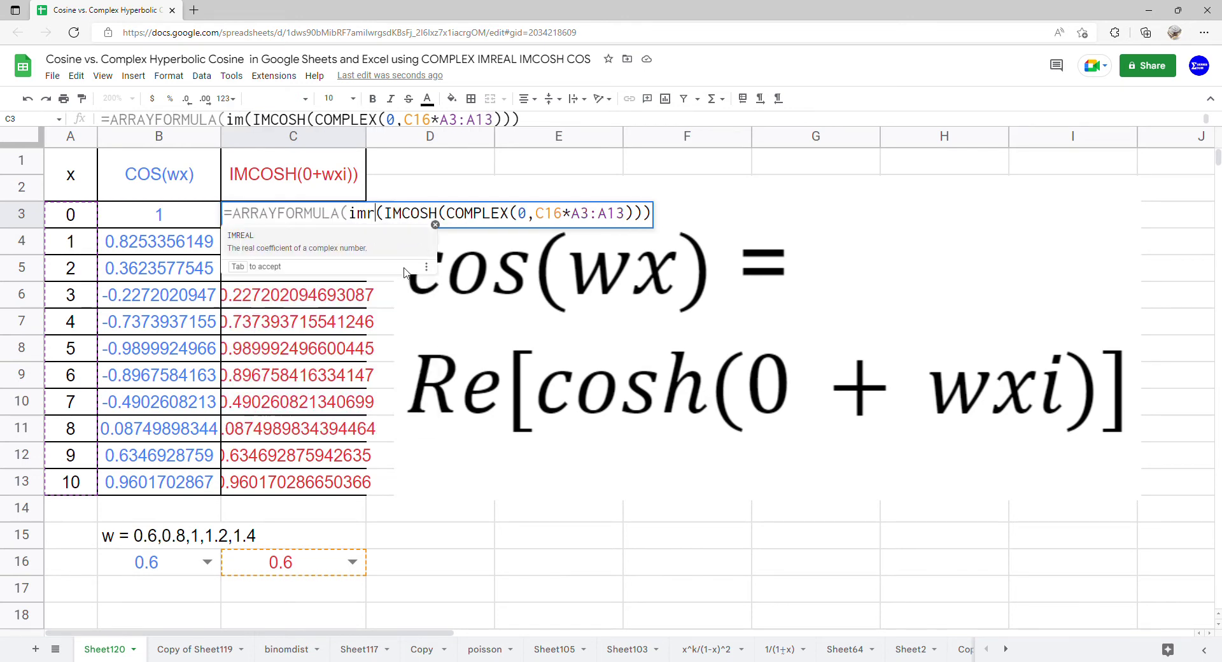
key(Tab)
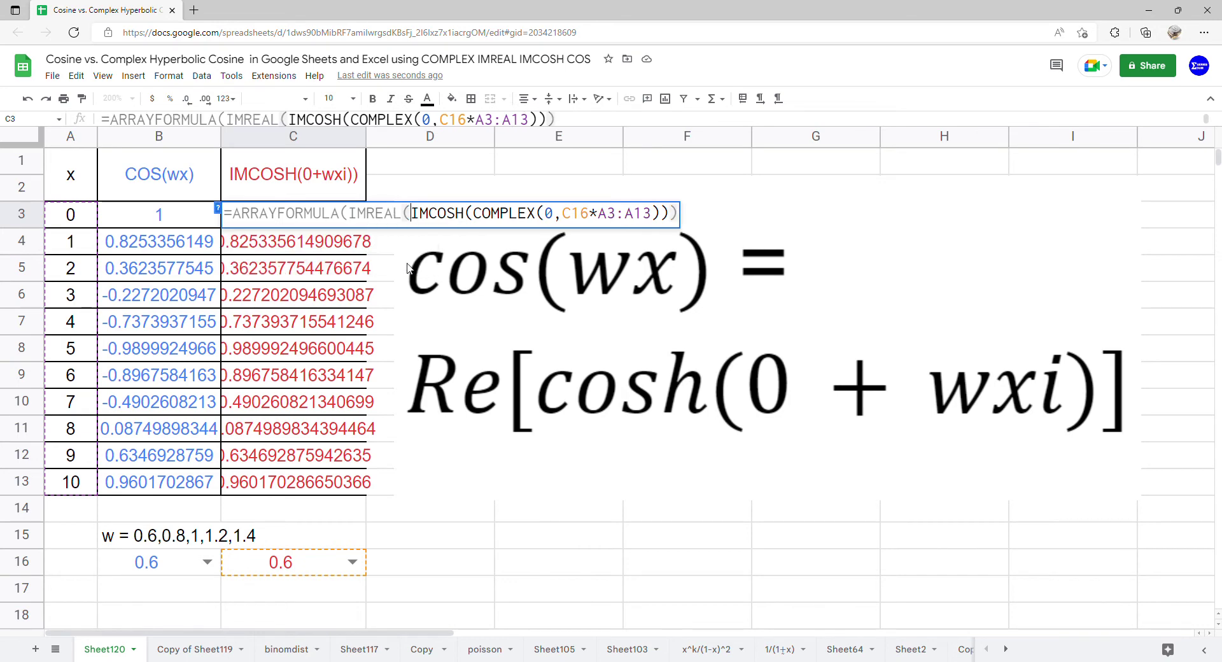
key(Return)
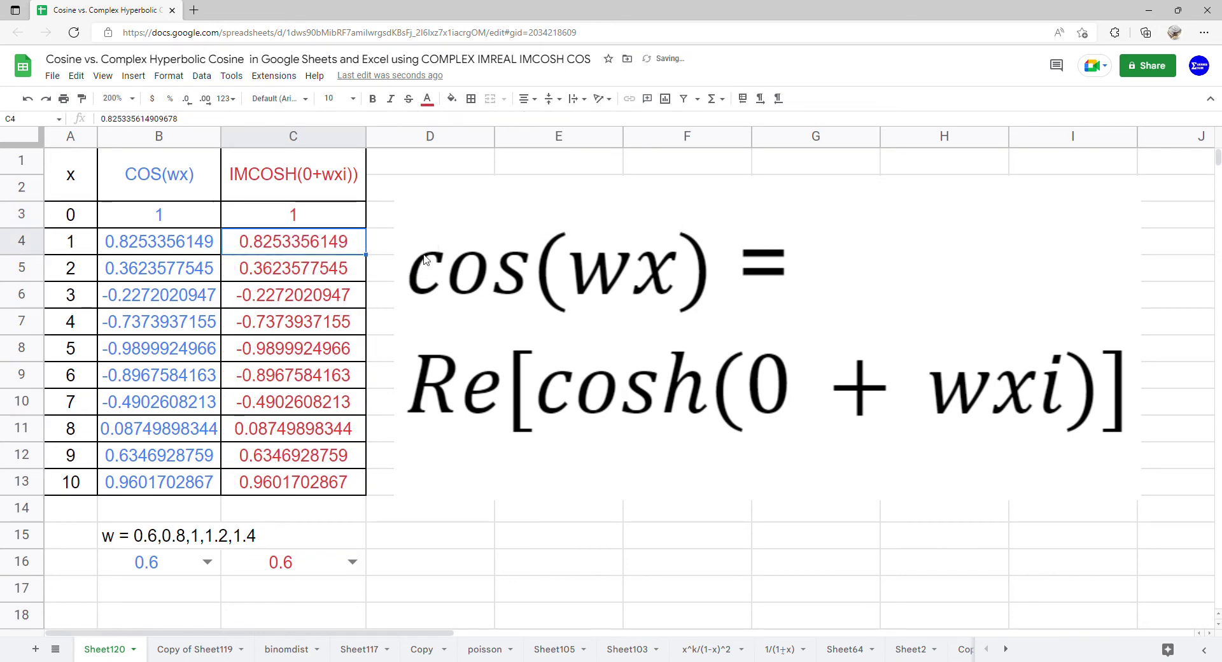
Insert a chart from the table A1:C13, including its headers
drag(94, 188, 288, 484)
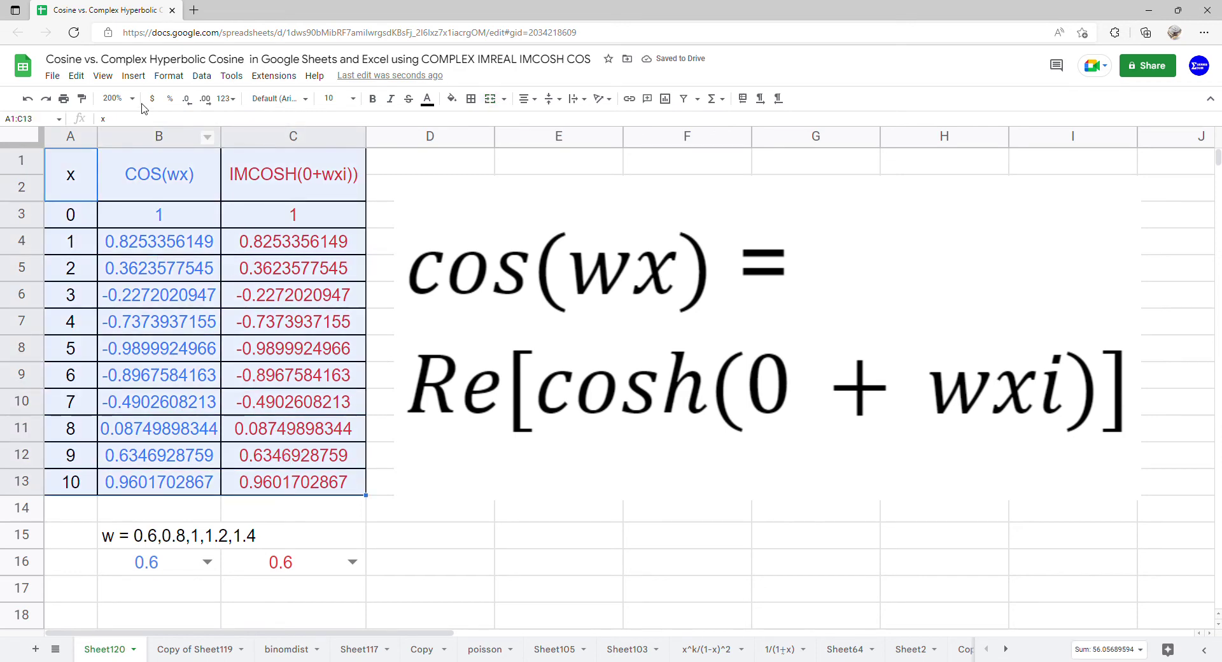
click(133, 76)
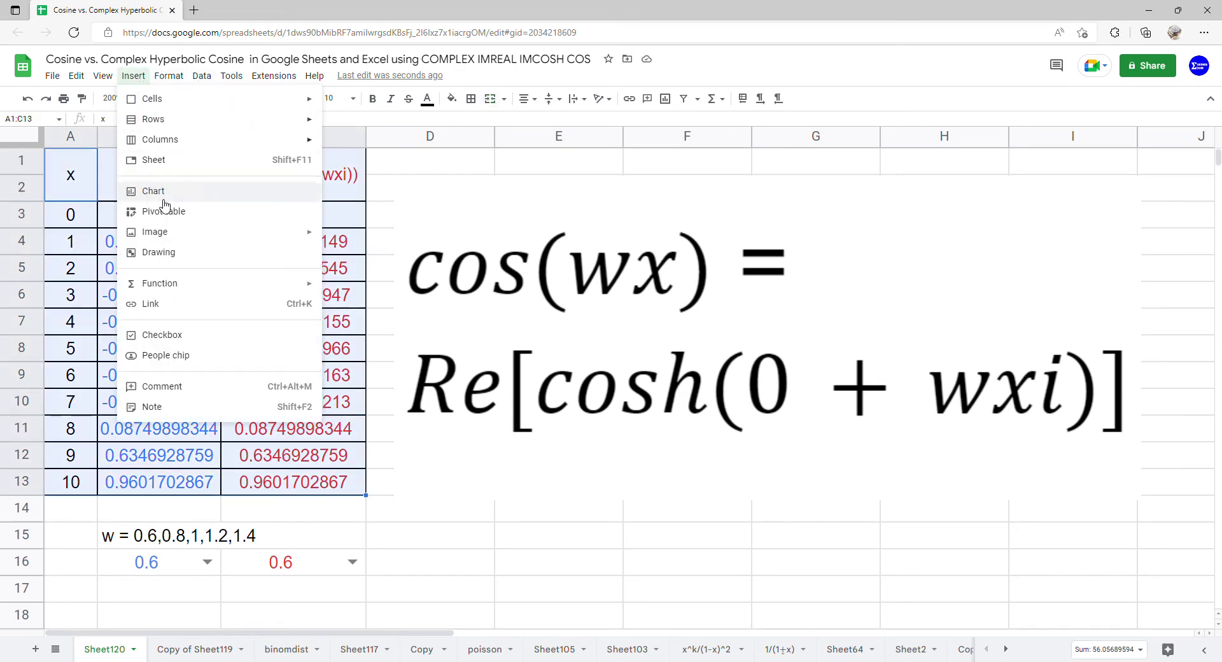
click(172, 192)
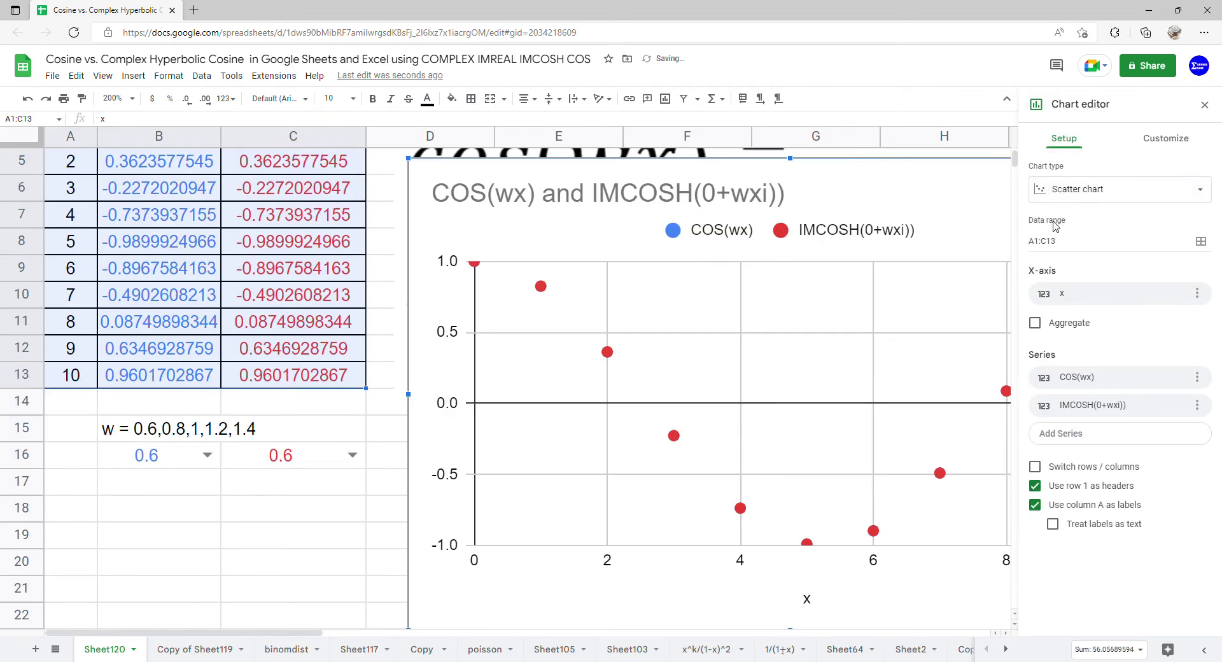
Delete the chart's title text so the chart has no title
double_click(759, 205)
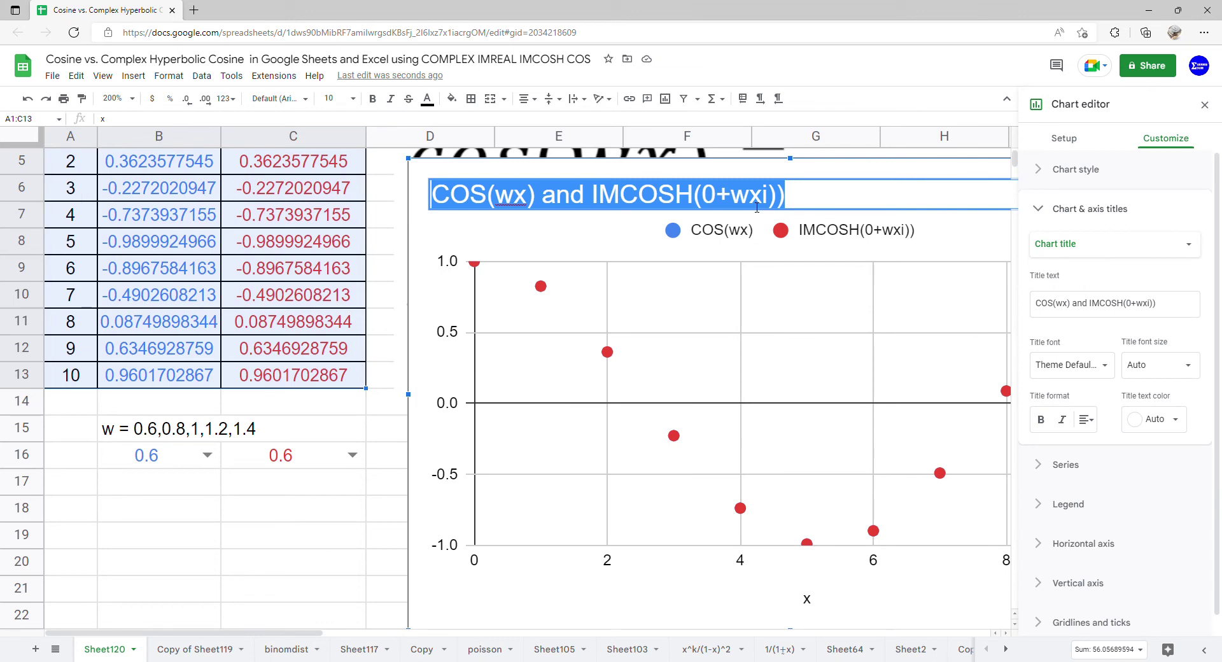
key(BackSpace)
click(761, 294)
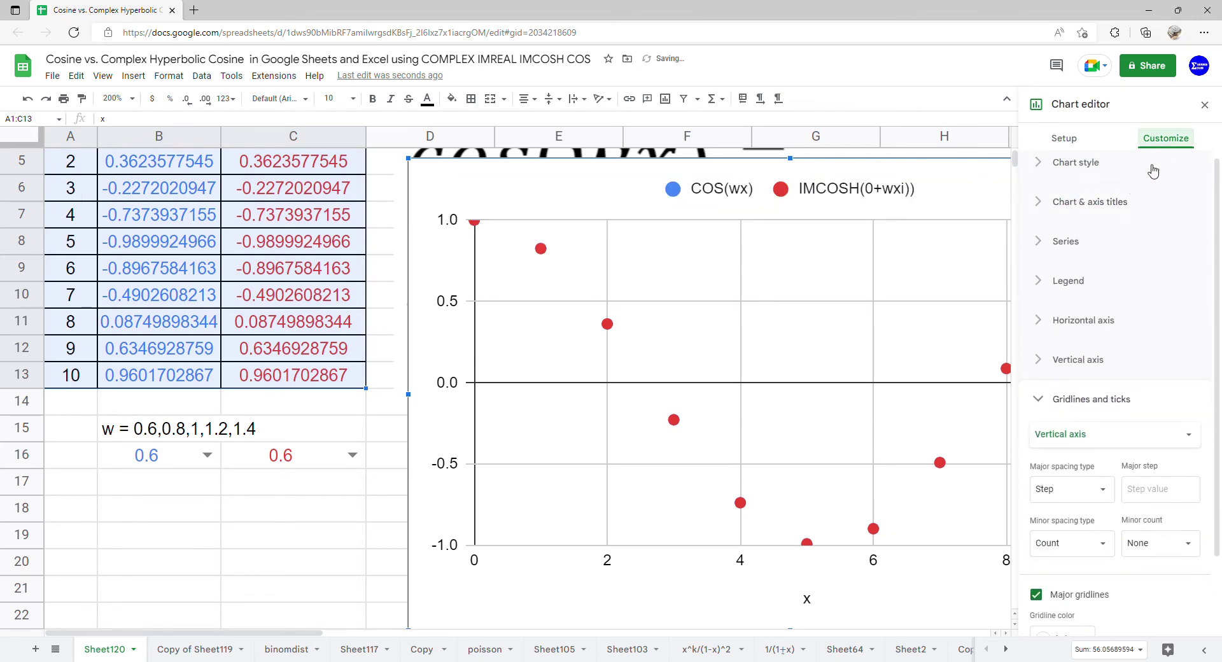
Add a degree-10 polynomial trendline to all series of the chart and label it with its equation
click(1092, 244)
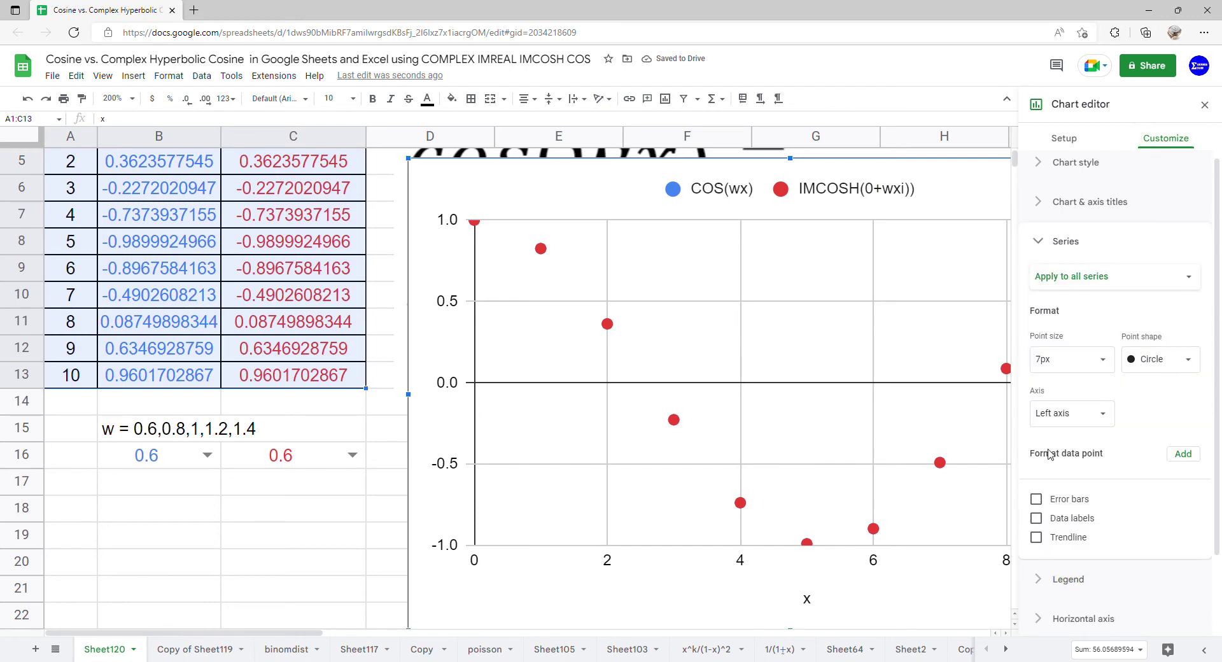
click(1057, 539)
scroll(1059, 541, down, 4)
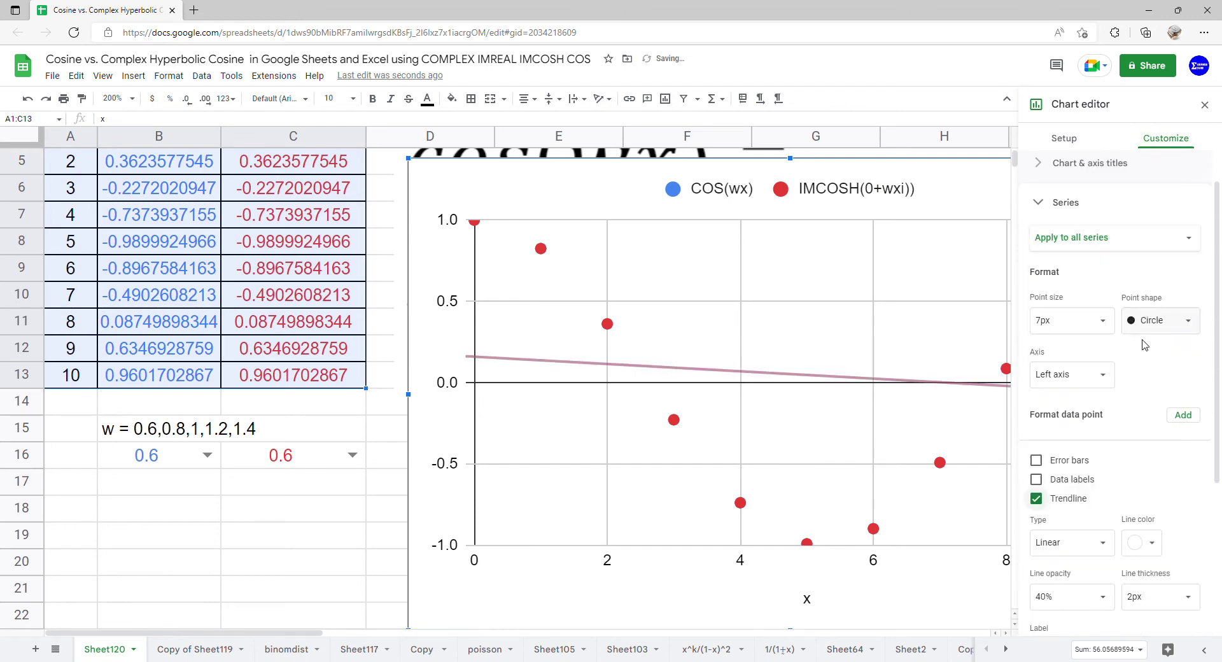
click(1107, 370)
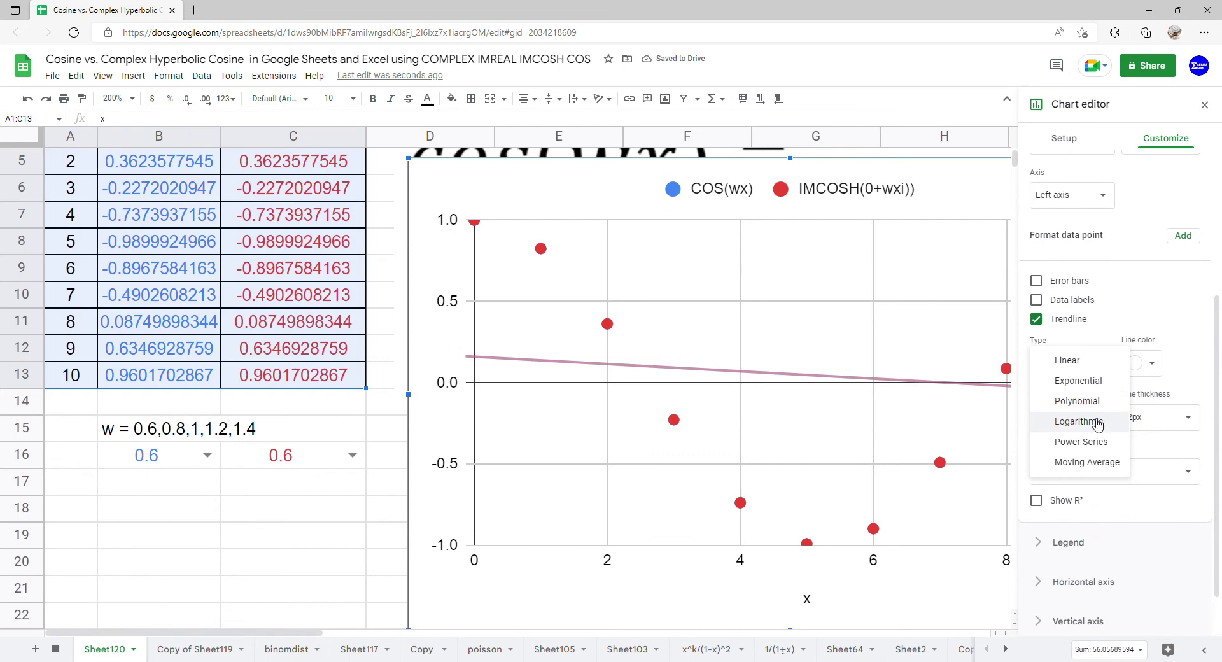
click(1096, 404)
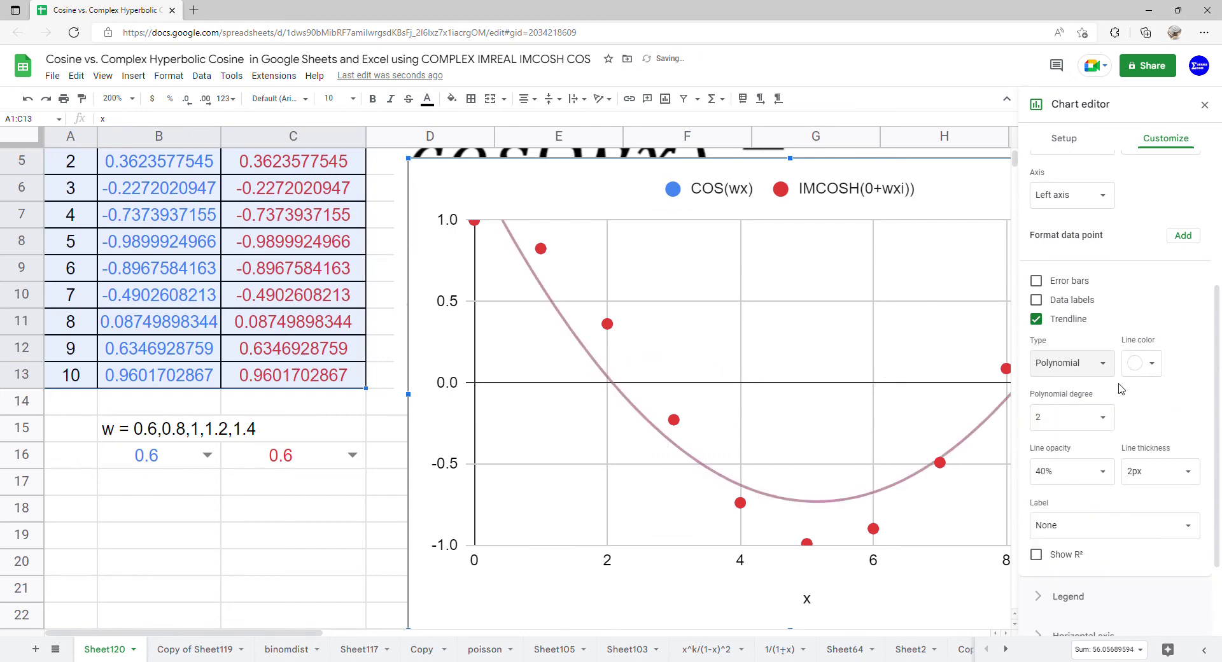
click(1106, 418)
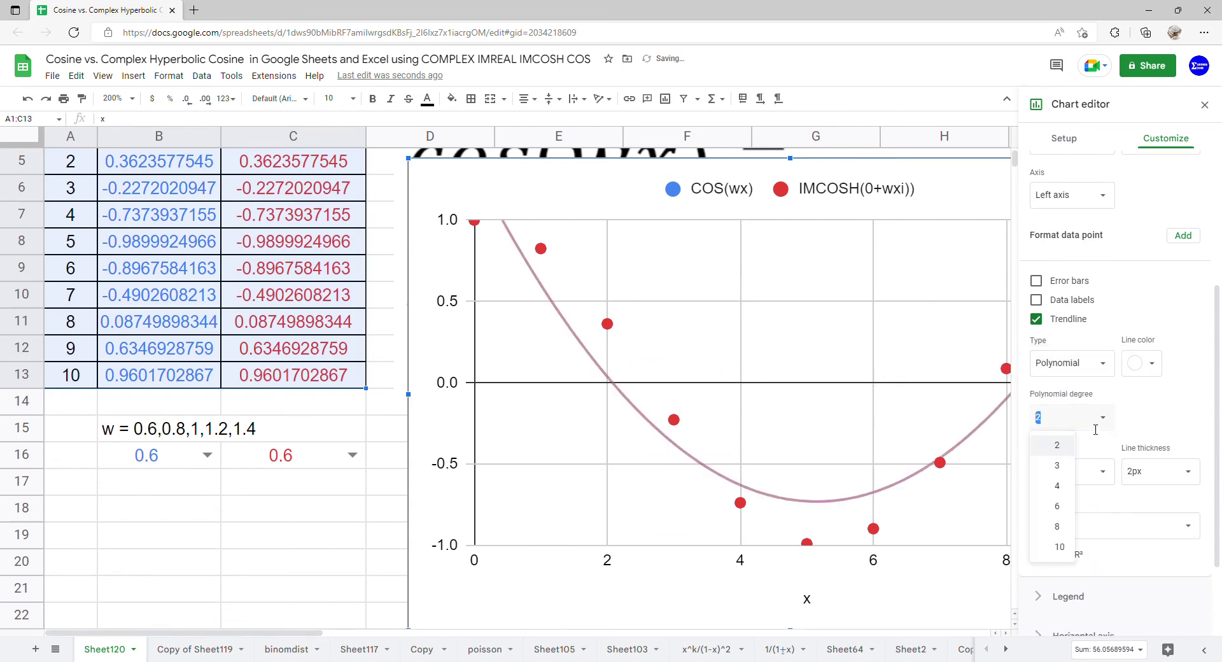
click(1057, 550)
click(1076, 526)
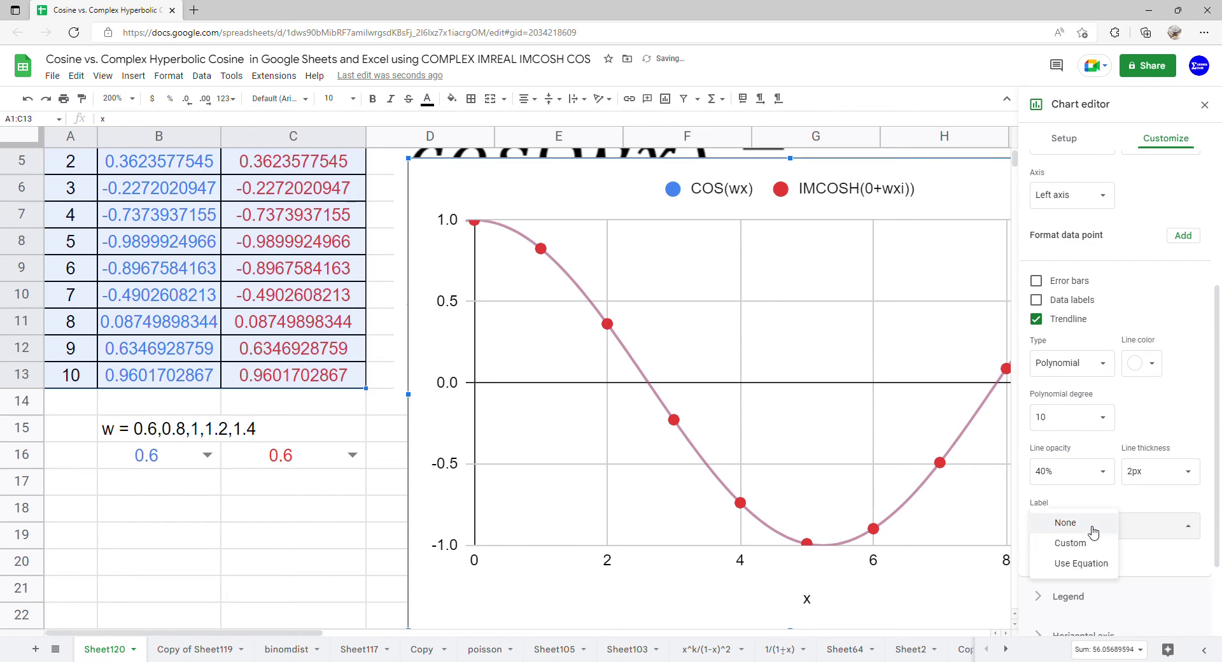
click(1083, 563)
Set the chart's legend position to Left and close the chart editor
scroll(1104, 535, down, 2)
click(1099, 487)
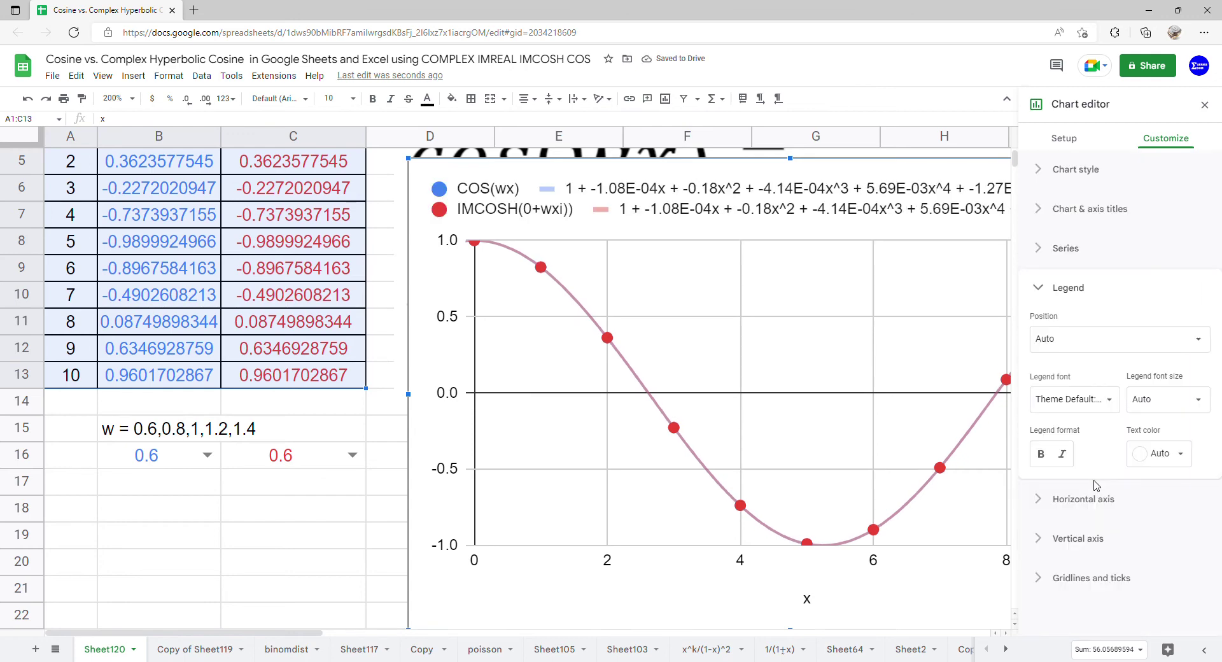
click(1108, 341)
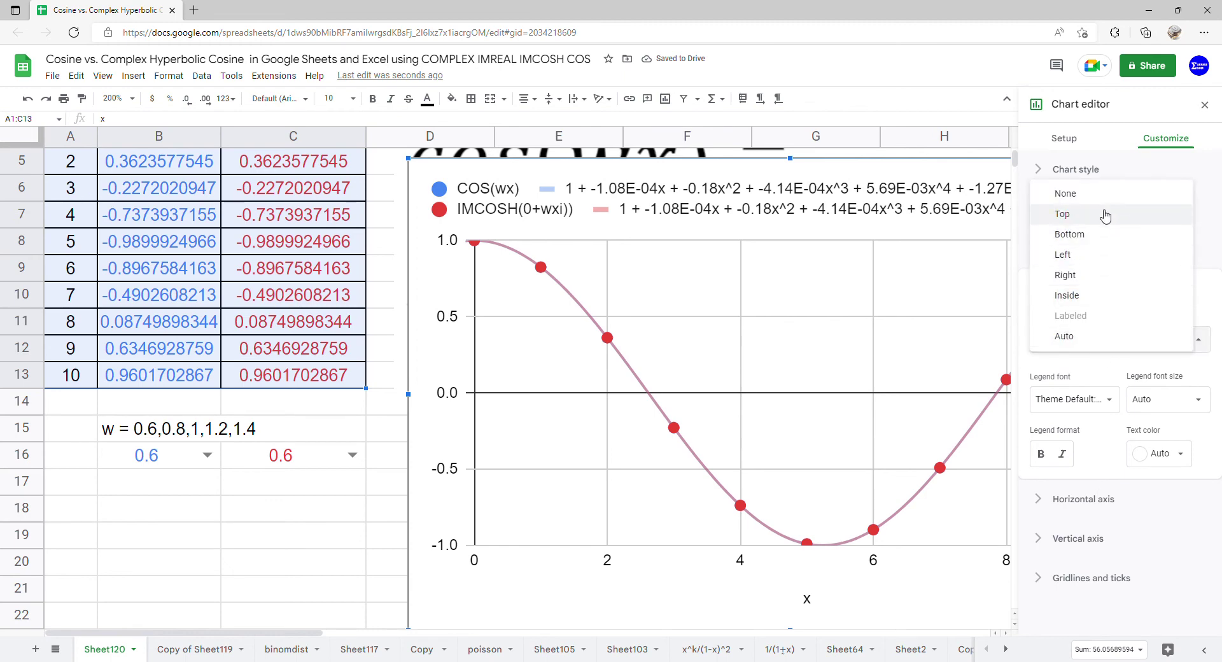
click(1099, 261)
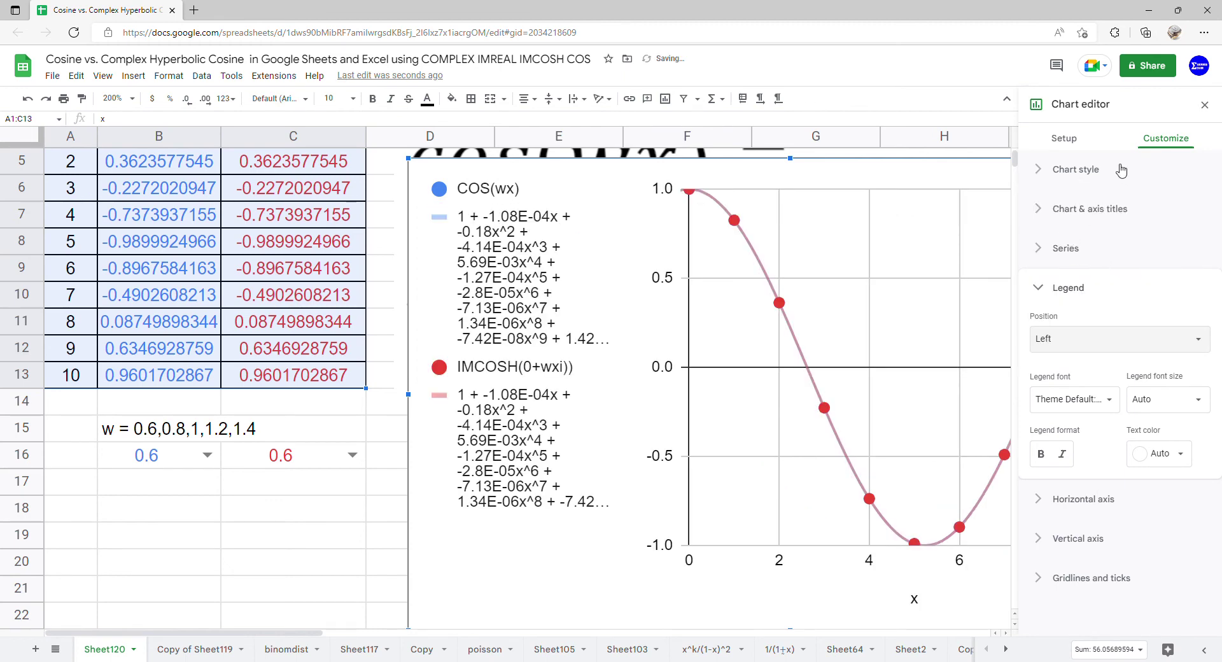
click(1206, 105)
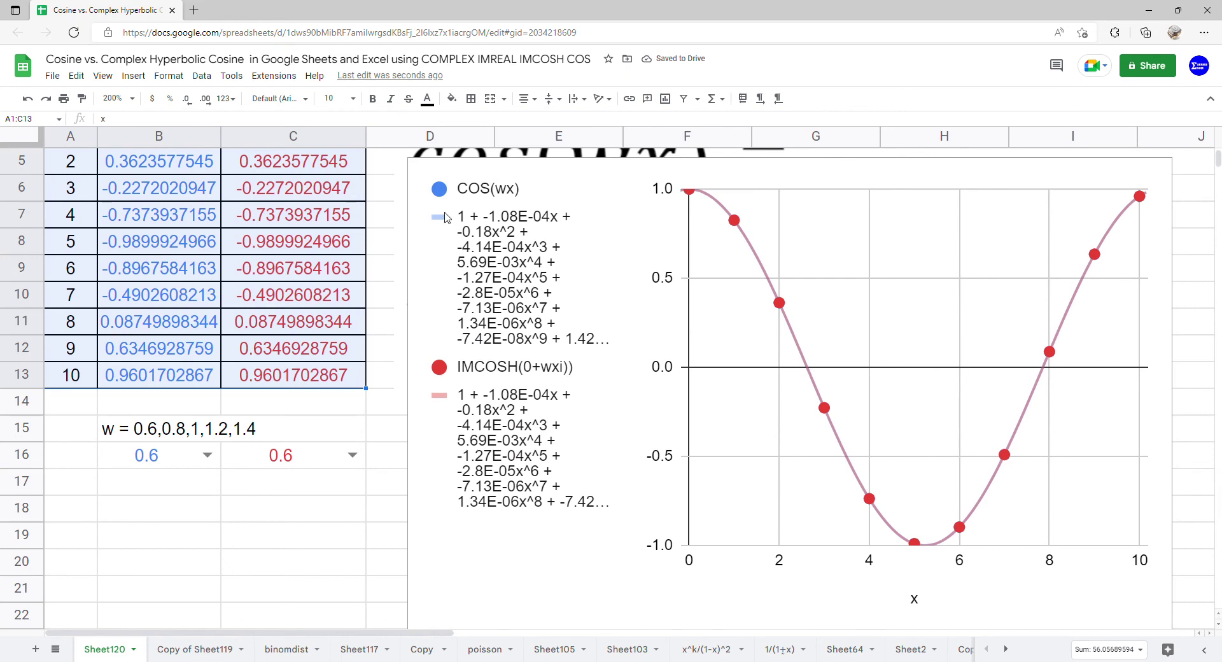
Move the chart up beside the table, starting at column D, and widen it to reach column J
scroll(321, 271, up, 2)
drag(505, 357, 466, 236)
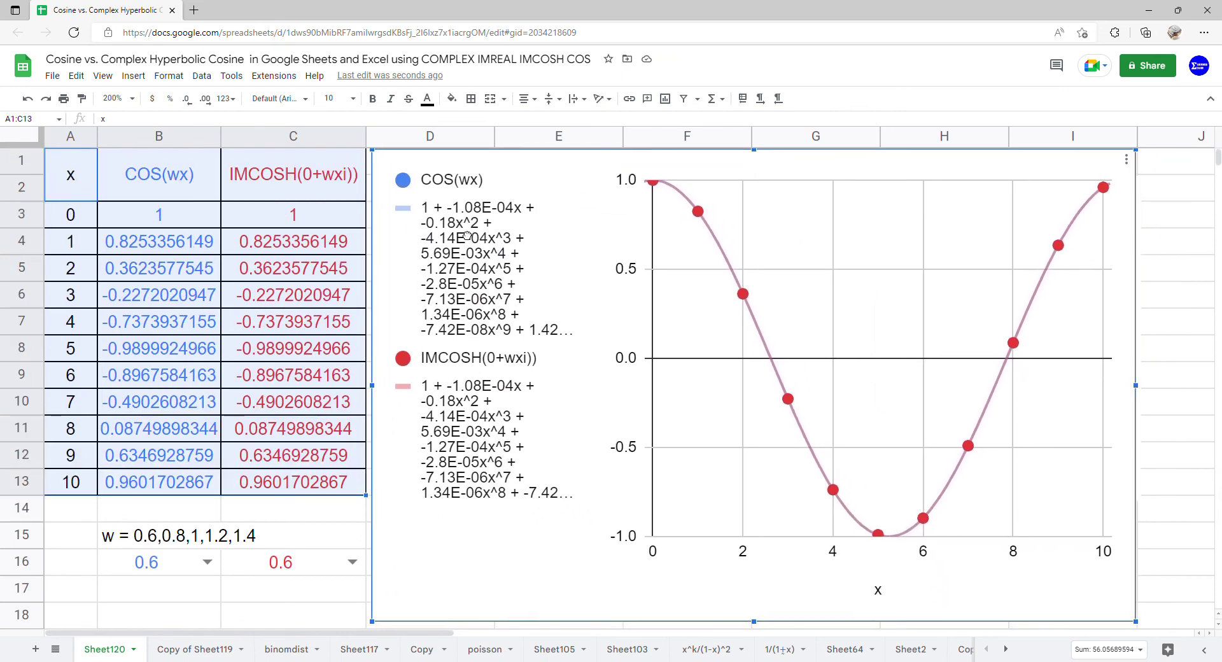
drag(755, 627, 755, 630)
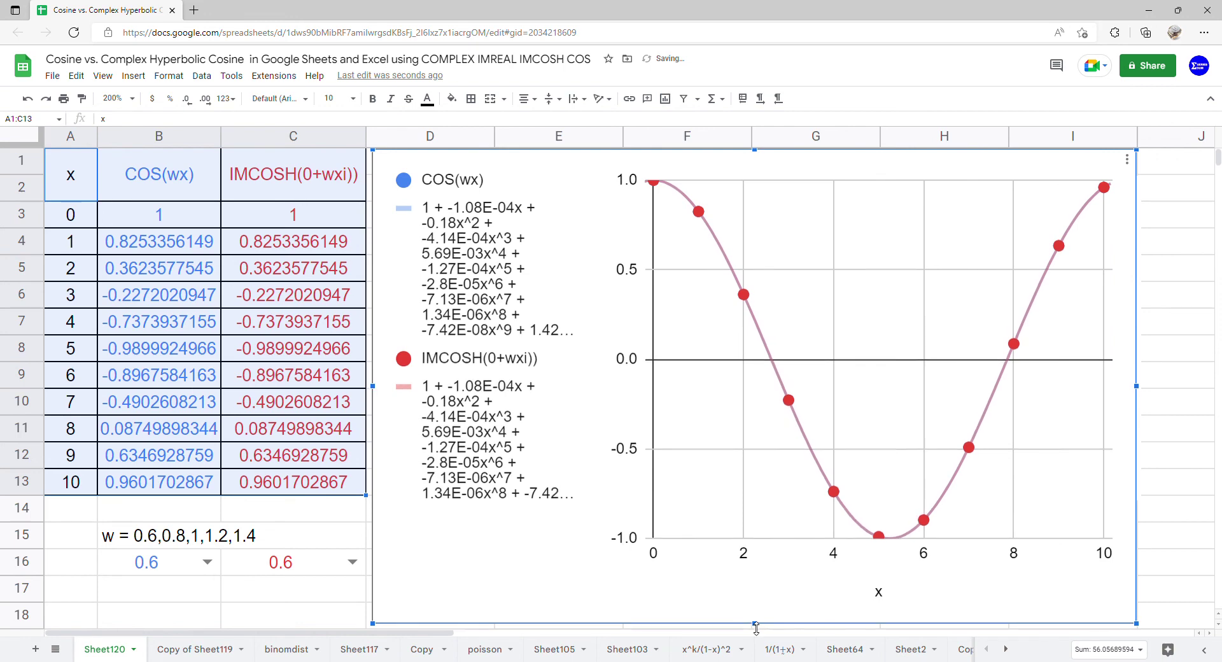
drag(1135, 392, 1201, 380)
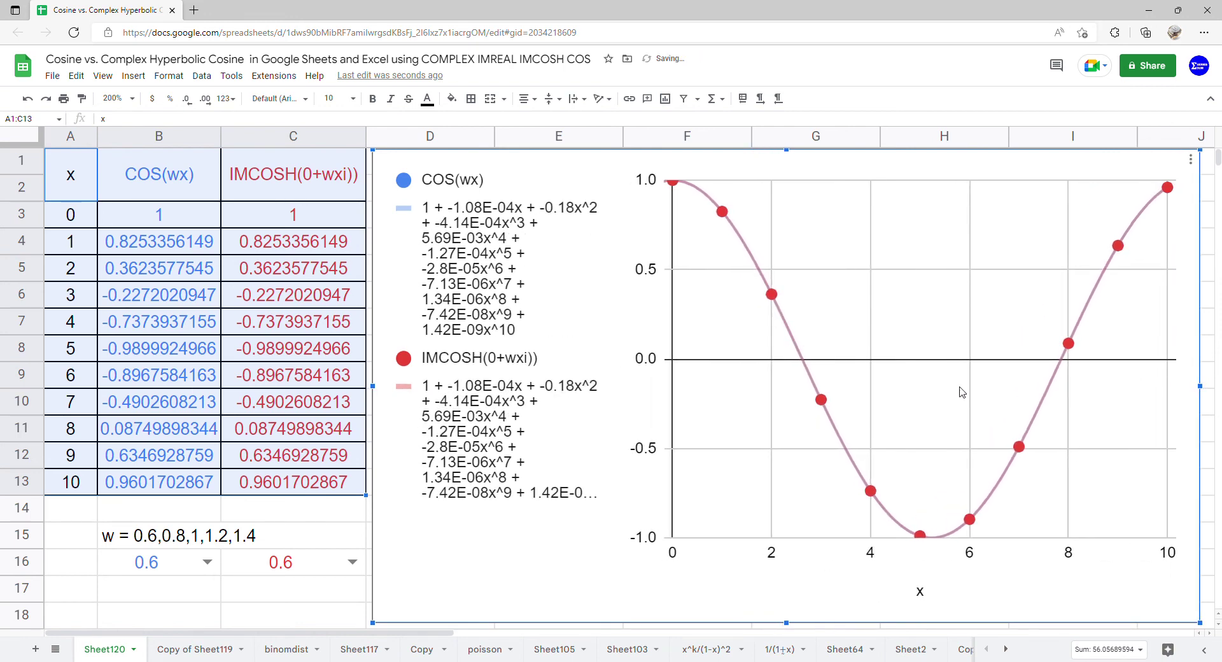
Set w to 0.8 for COS(wx) in B16 and for IMCOSH(0+wxi) in C16
click(207, 564)
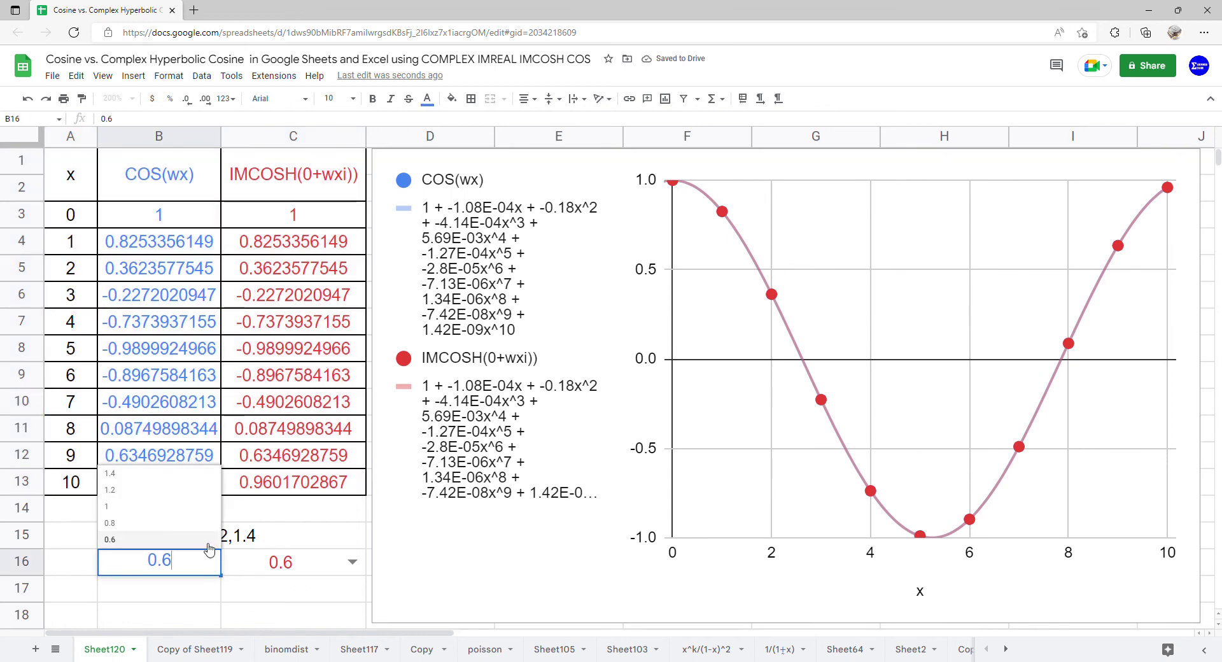
click(201, 525)
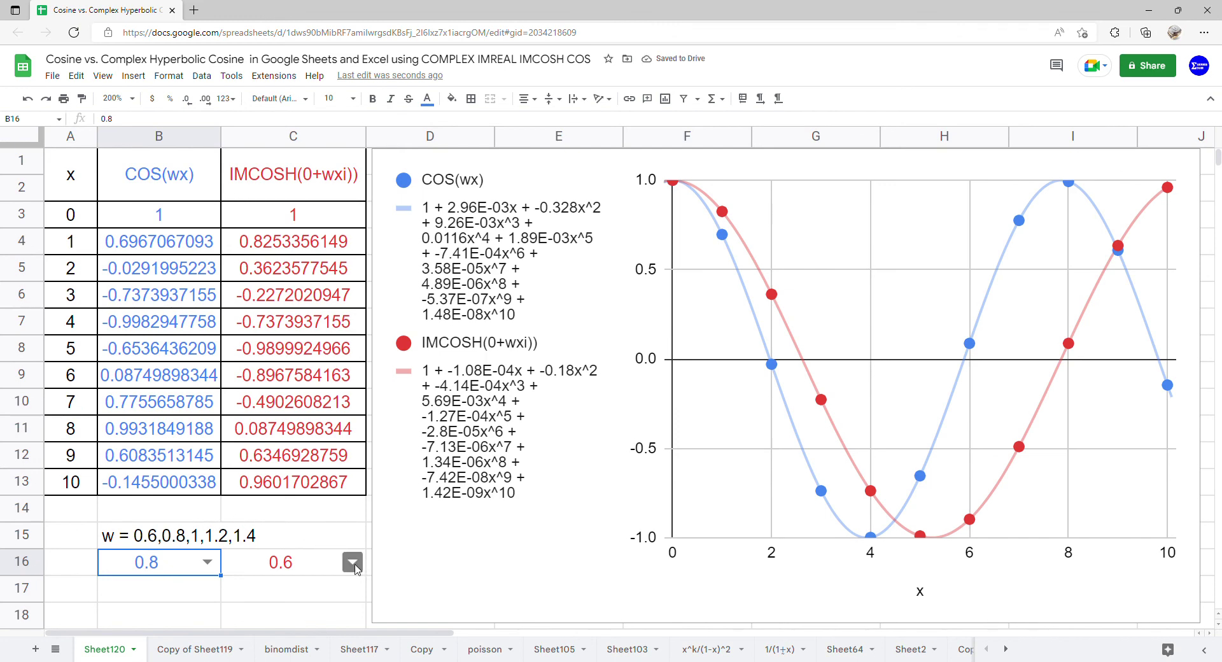
click(353, 563)
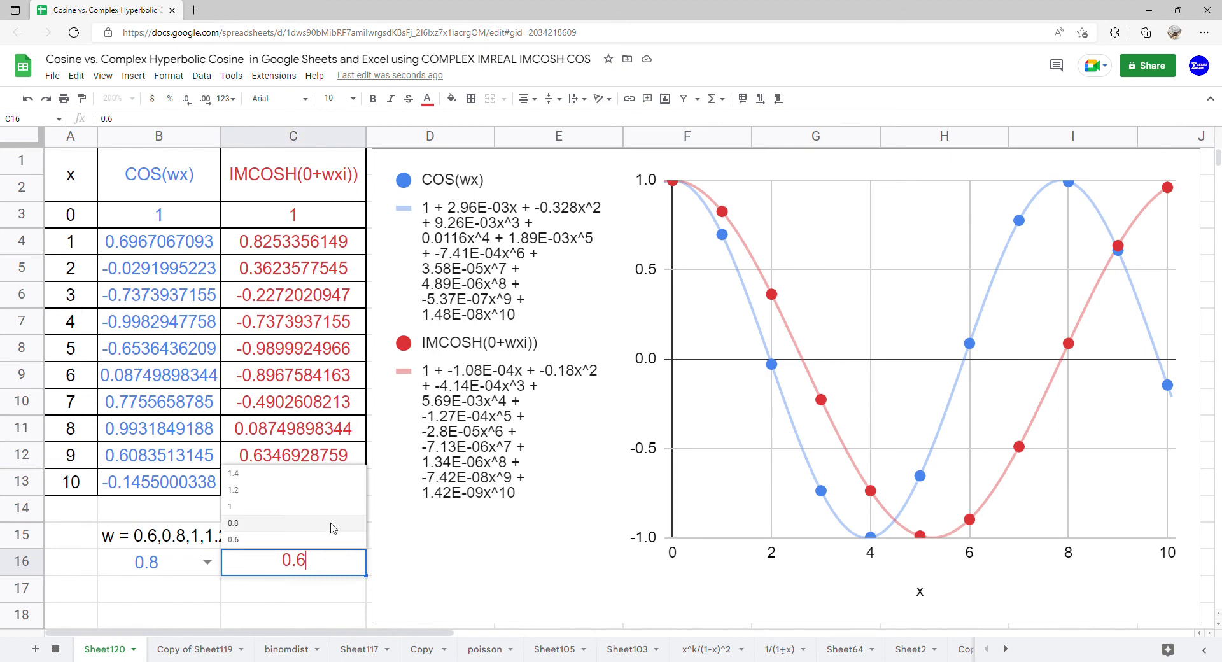
click(330, 528)
Choose w = 1 in B16 and in C16 to update both curves
click(208, 563)
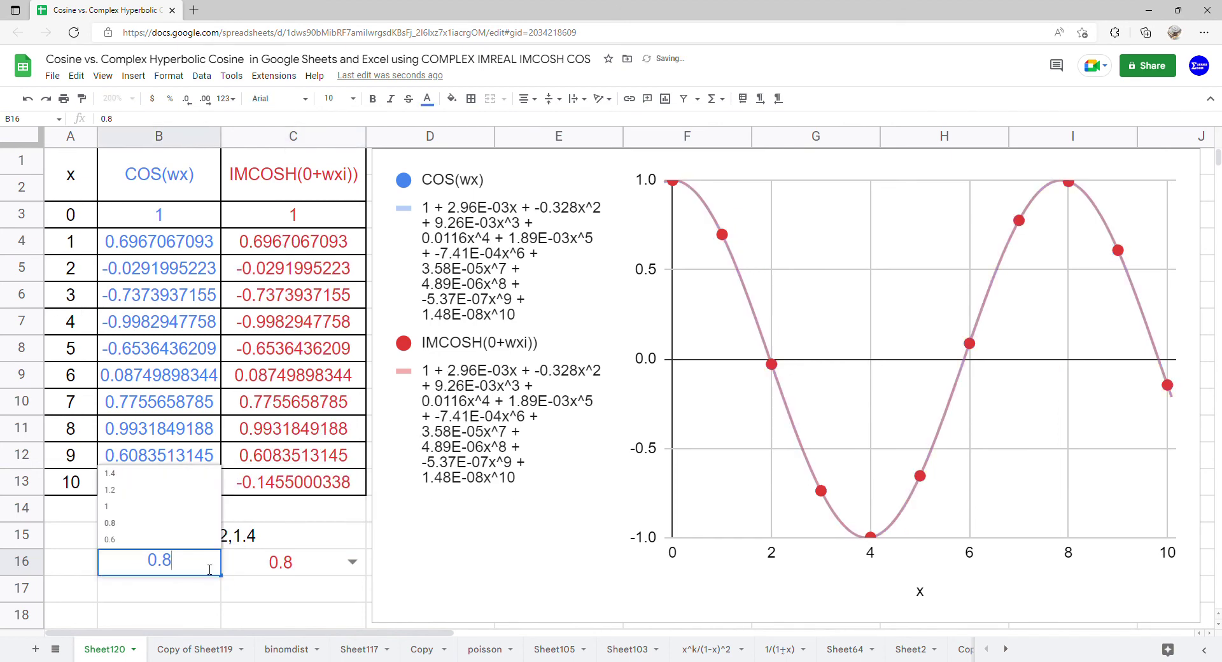
click(194, 507)
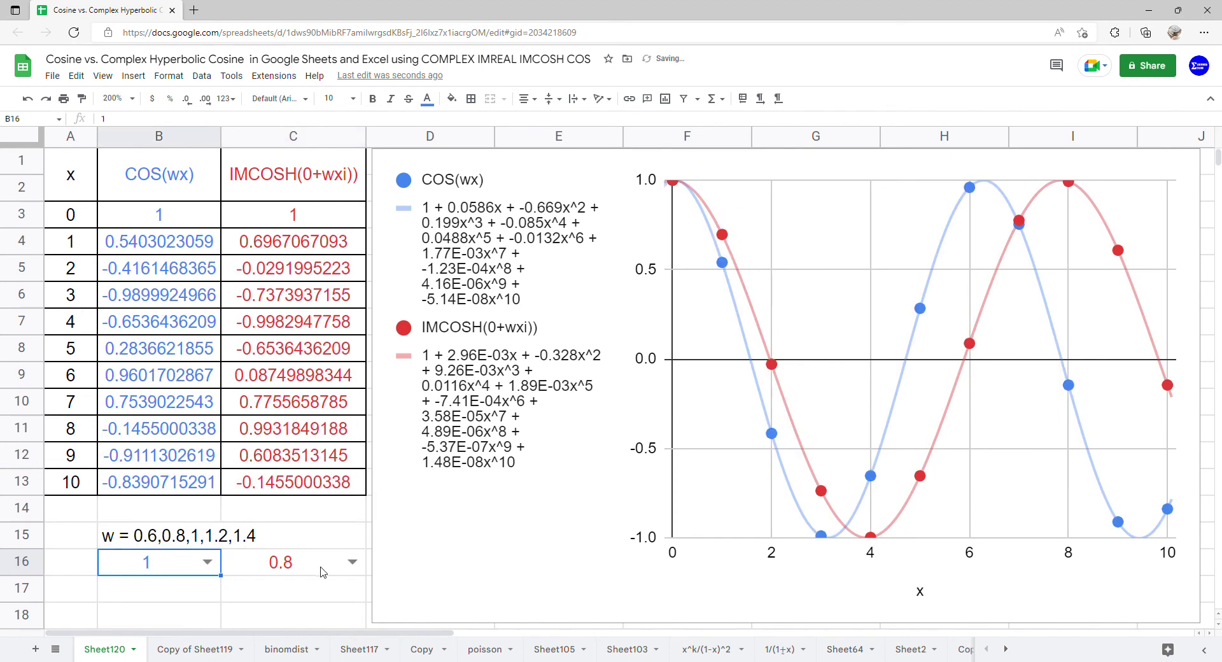
click(353, 563)
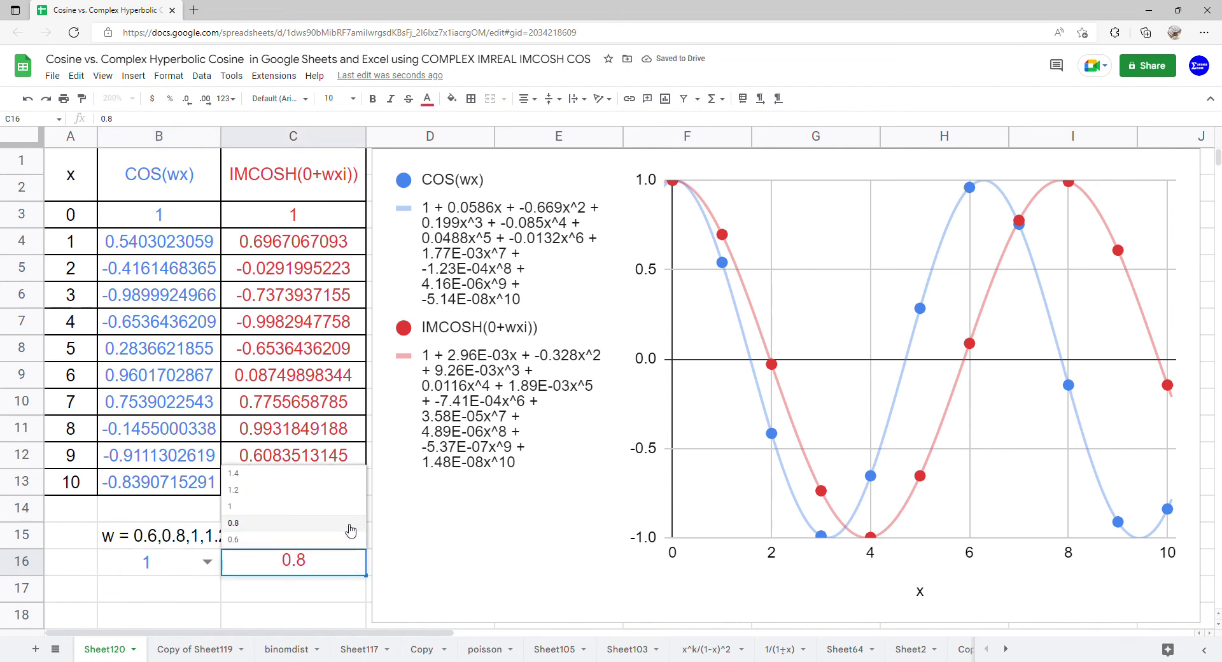
click(344, 508)
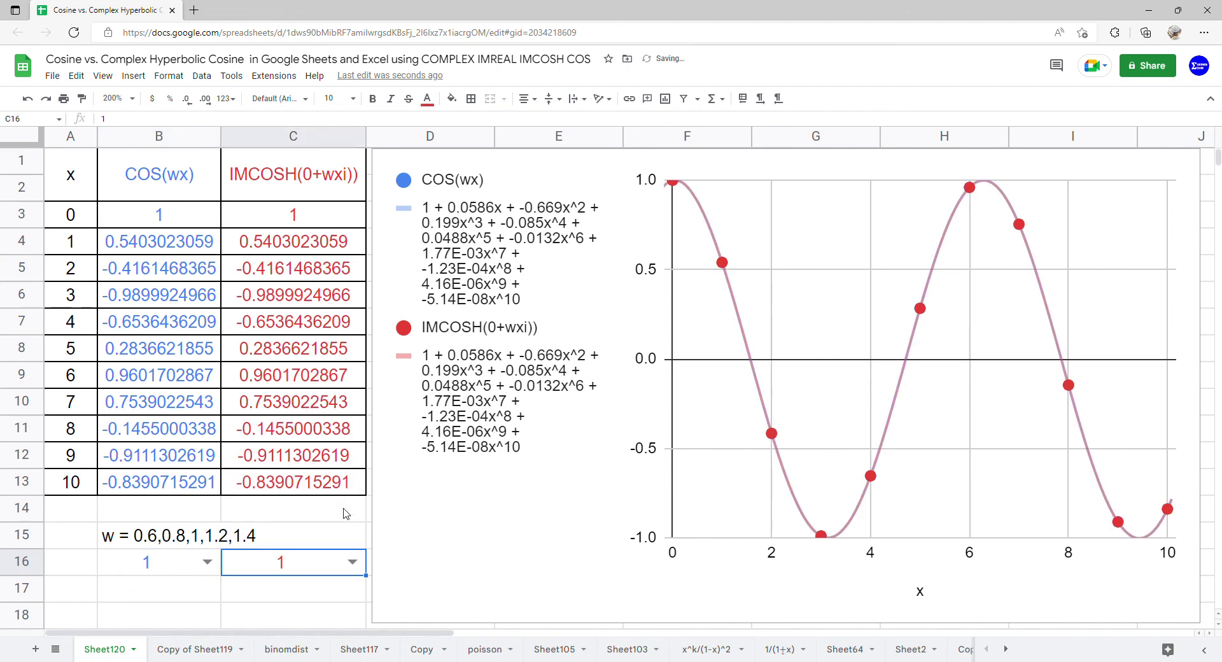
Change w to 1.2 in B16 and C16 for both functions
click(207, 561)
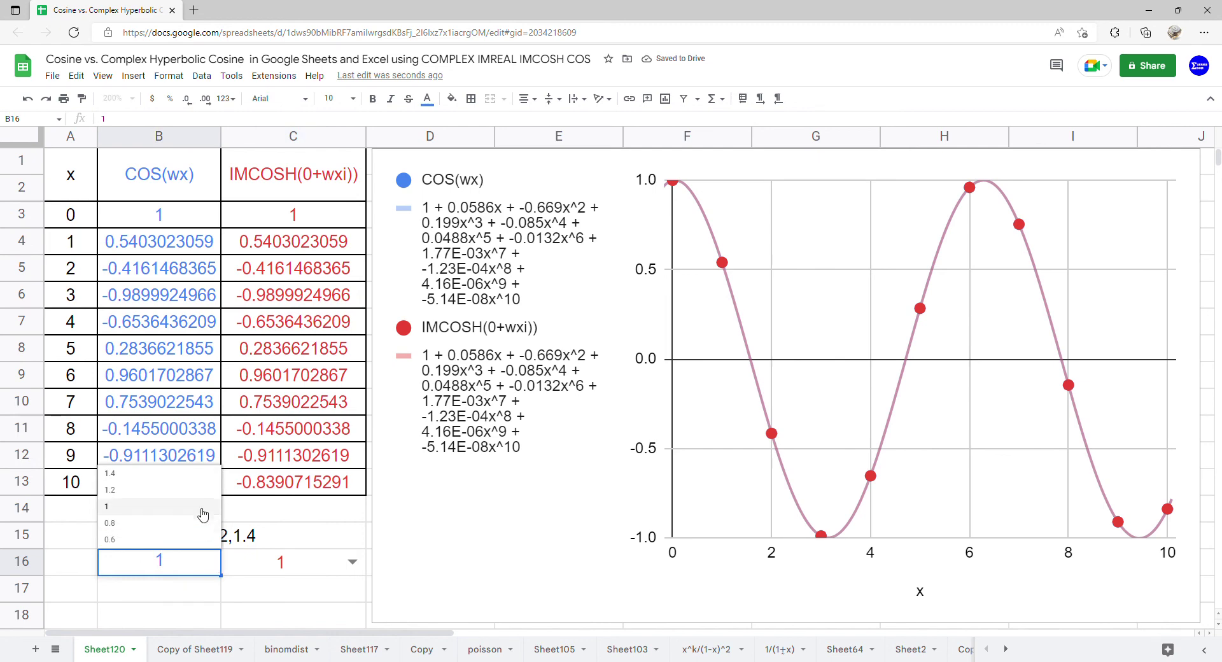
click(194, 491)
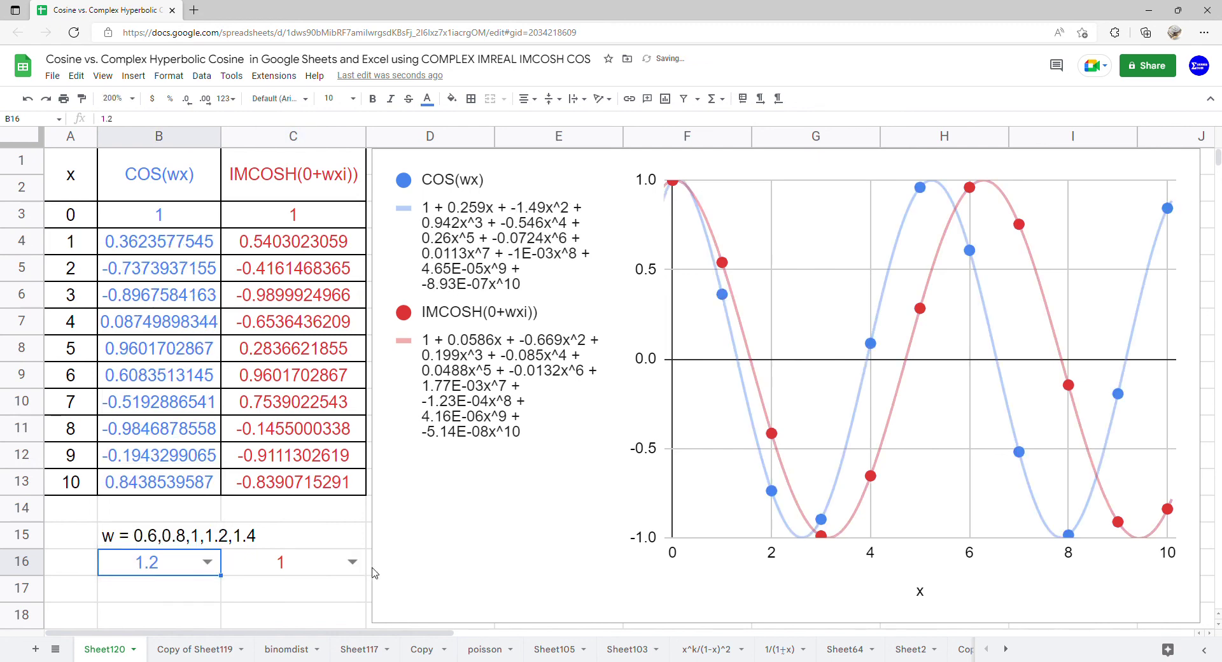
click(352, 561)
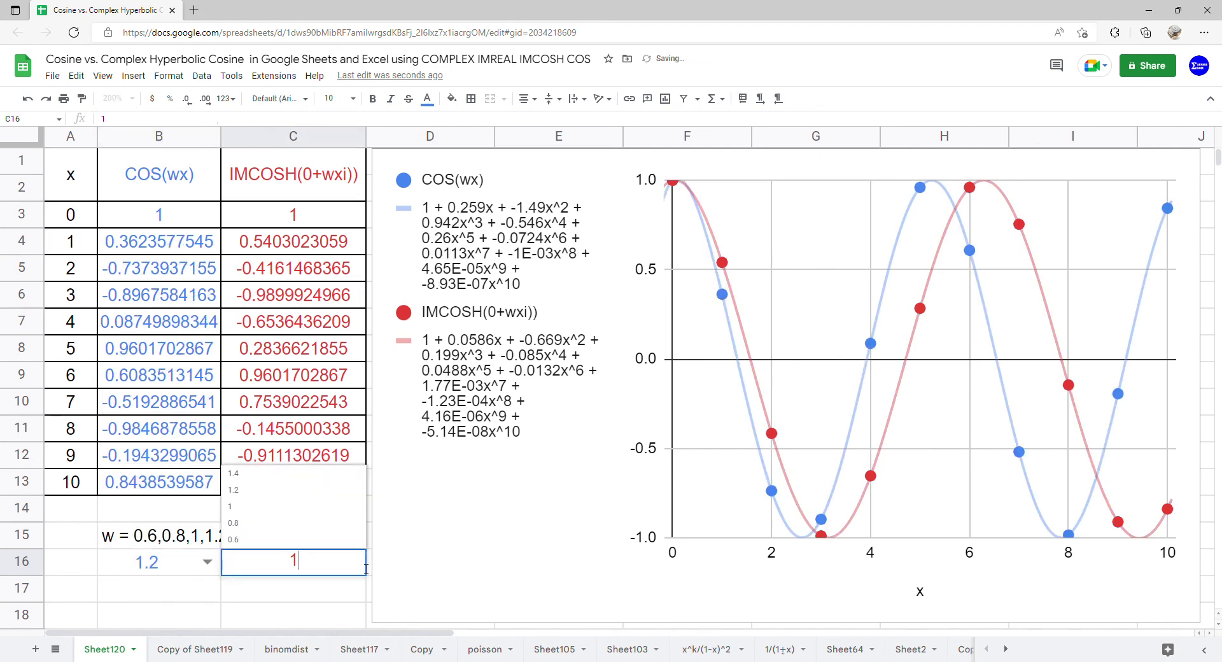
click(315, 490)
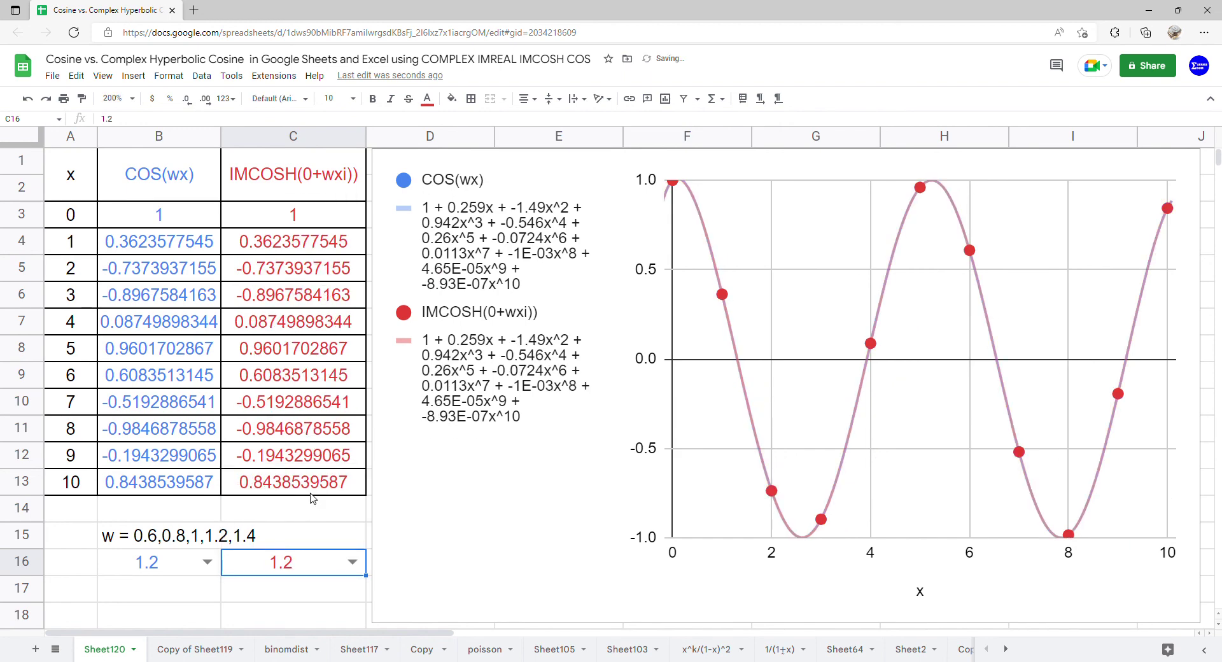
Select 1.4 as the w value in B16 and in C16
click(207, 562)
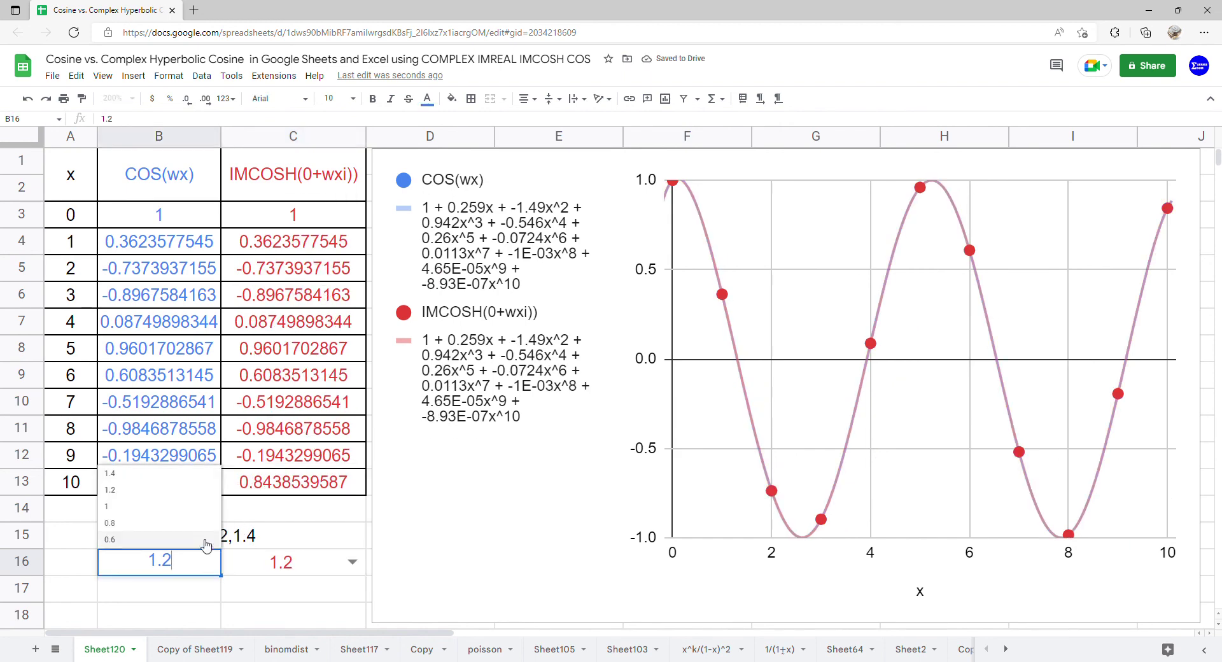
click(184, 477)
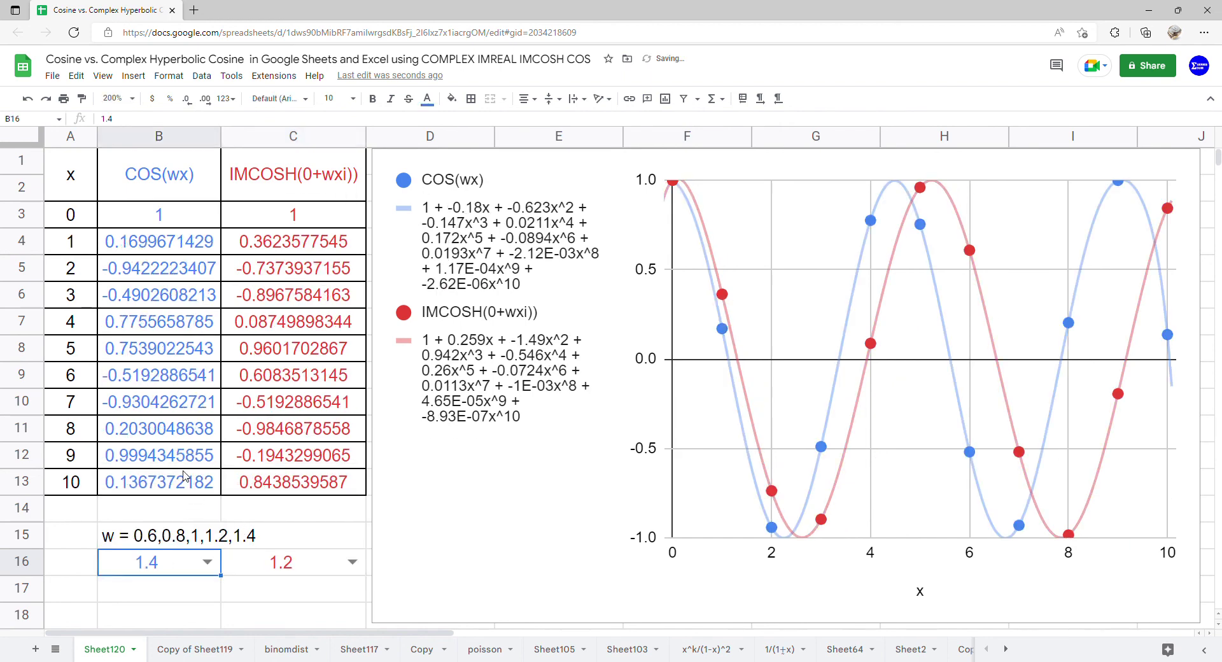
click(352, 562)
click(324, 475)
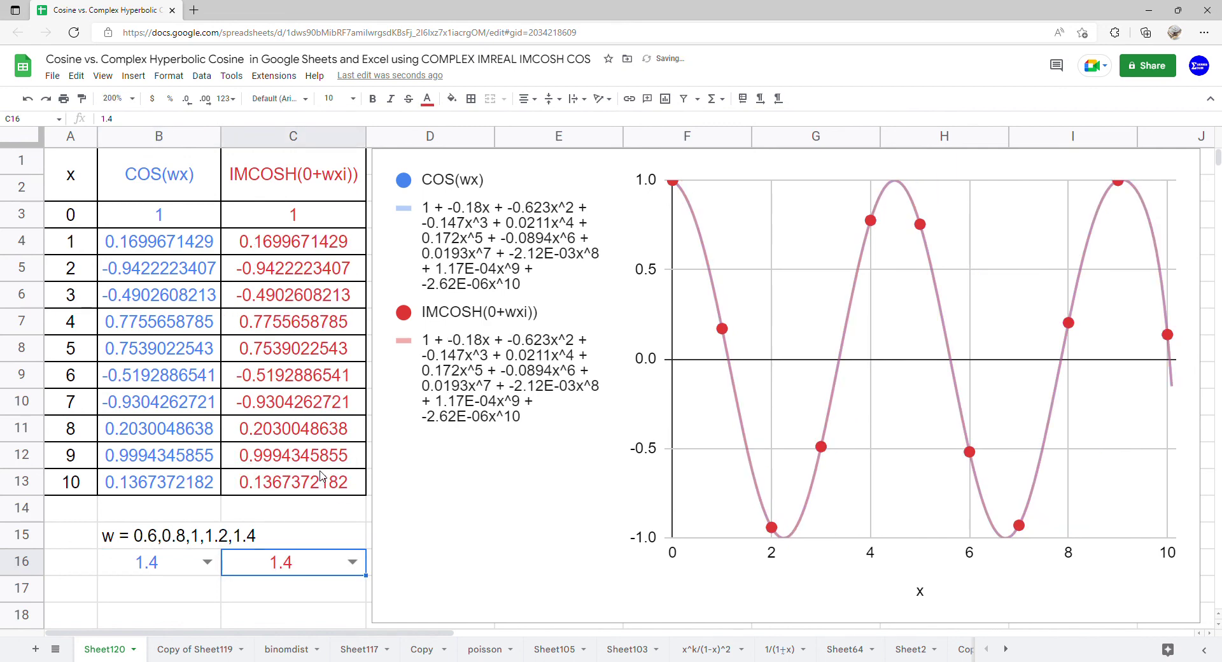